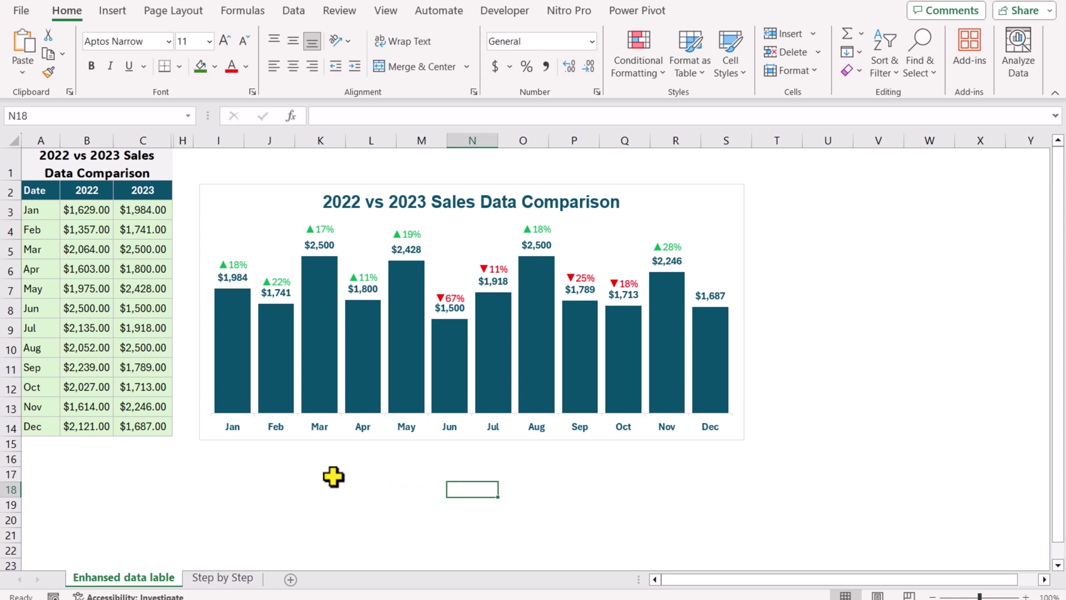
- Replace June's 2023 sales value in C8 with 3,000
click(144, 312)
key(Delete)
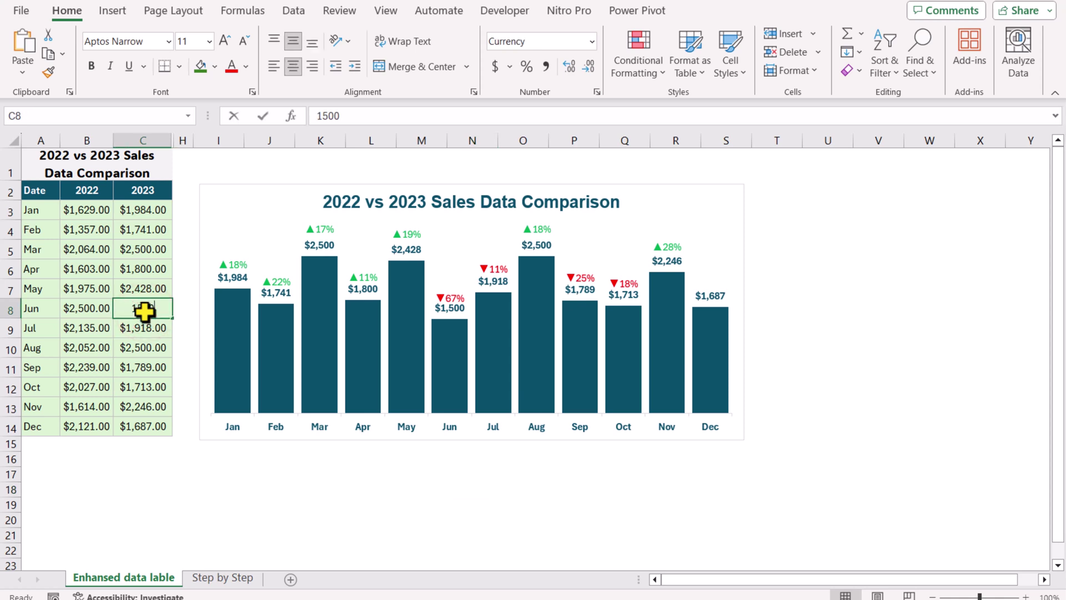
text(3,000)
key(Return)
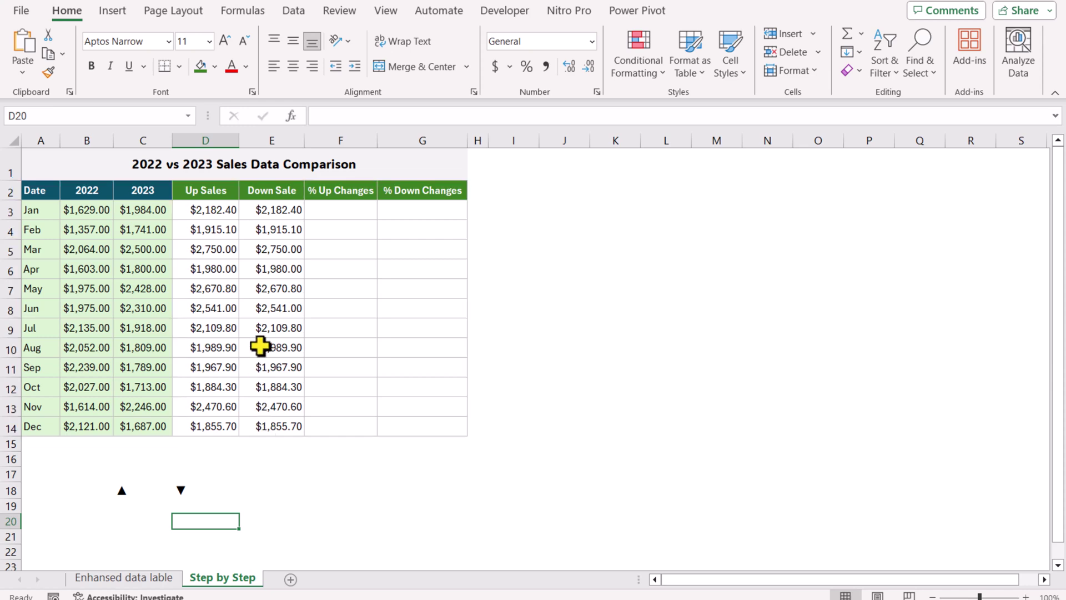
- Enter =(C3-B3)/C3 in F3 so January shows an 18% change
click(220, 209)
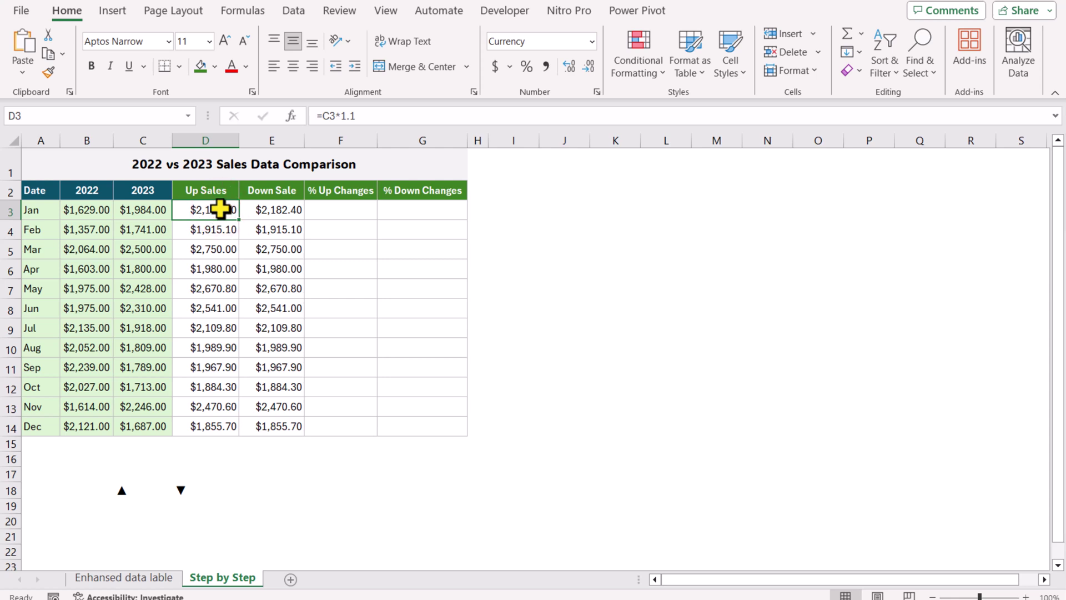
click(296, 208)
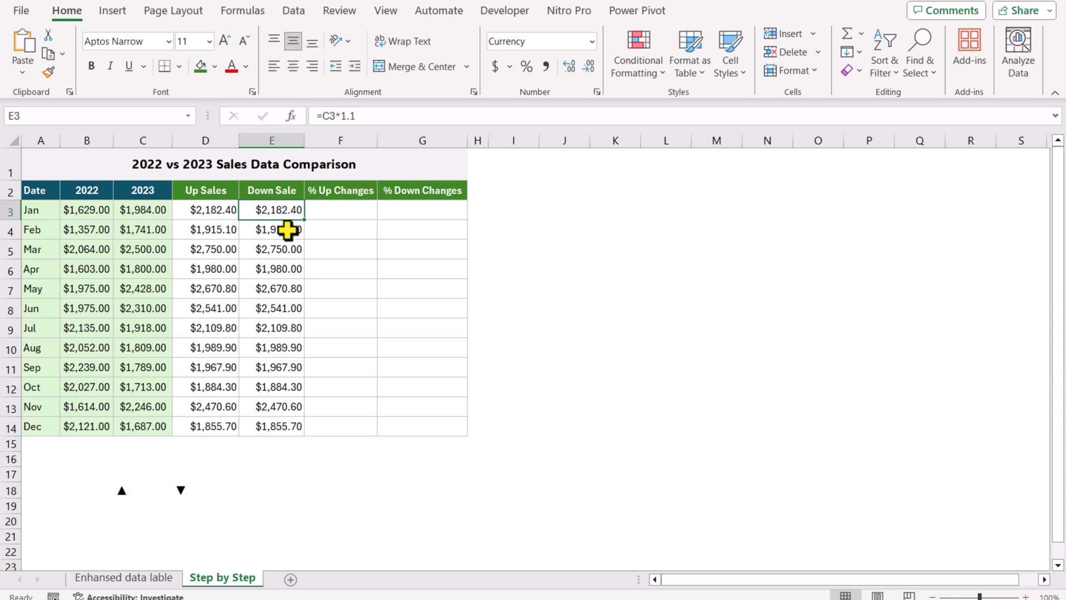
click(340, 217)
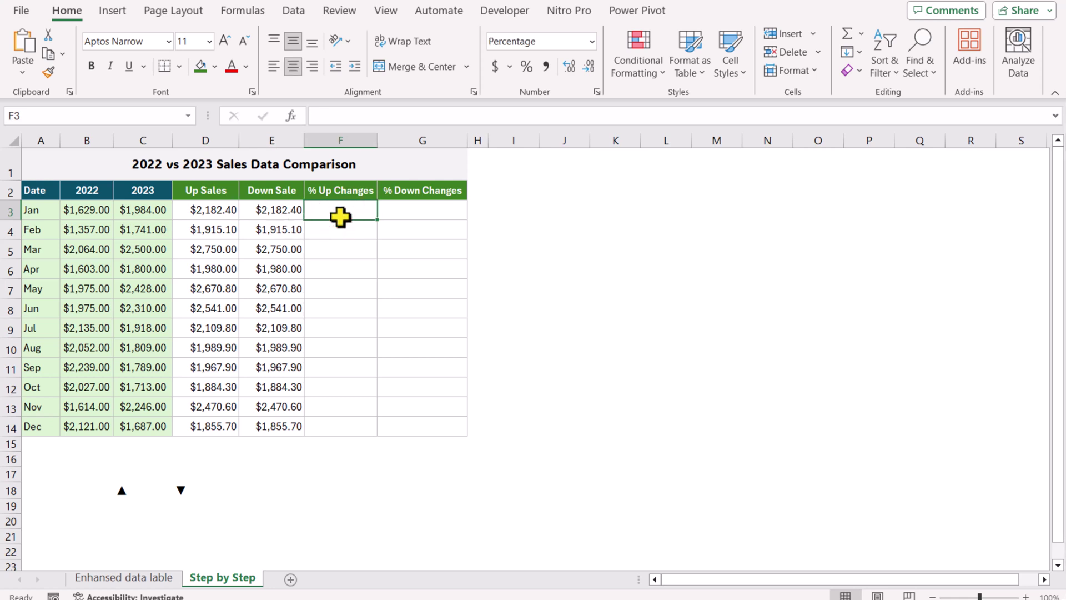
text(=)
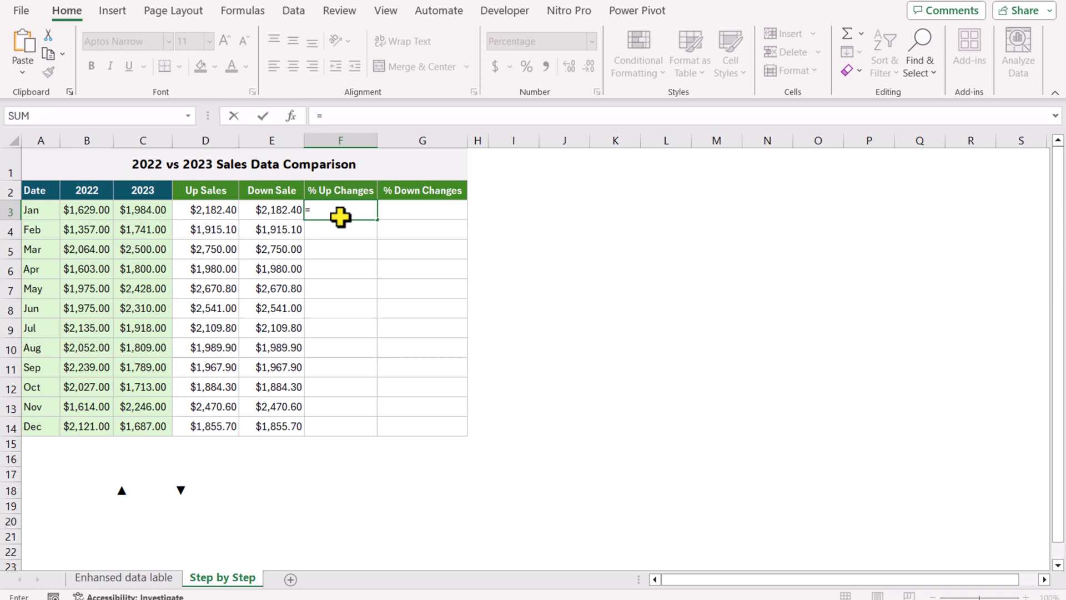
text(()
click(160, 210)
text(-)
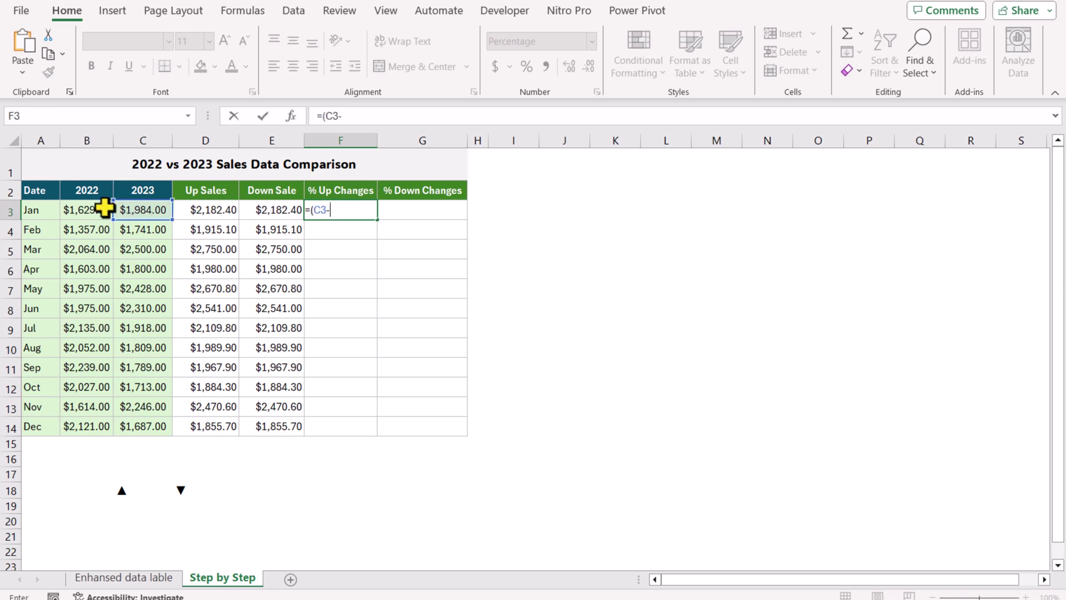
click(103, 209)
text())
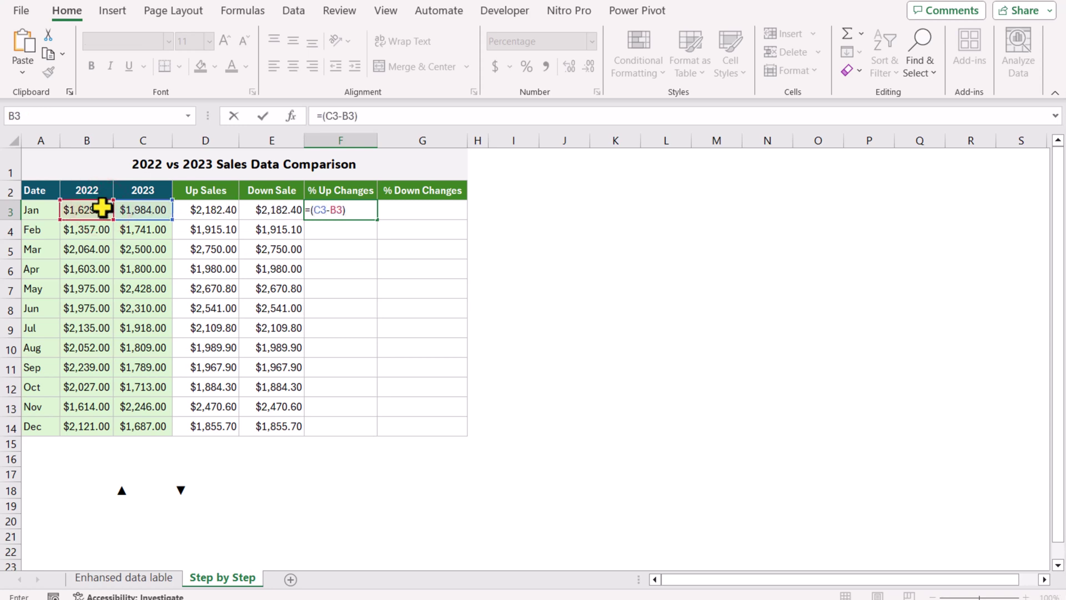
text(/)
click(143, 208)
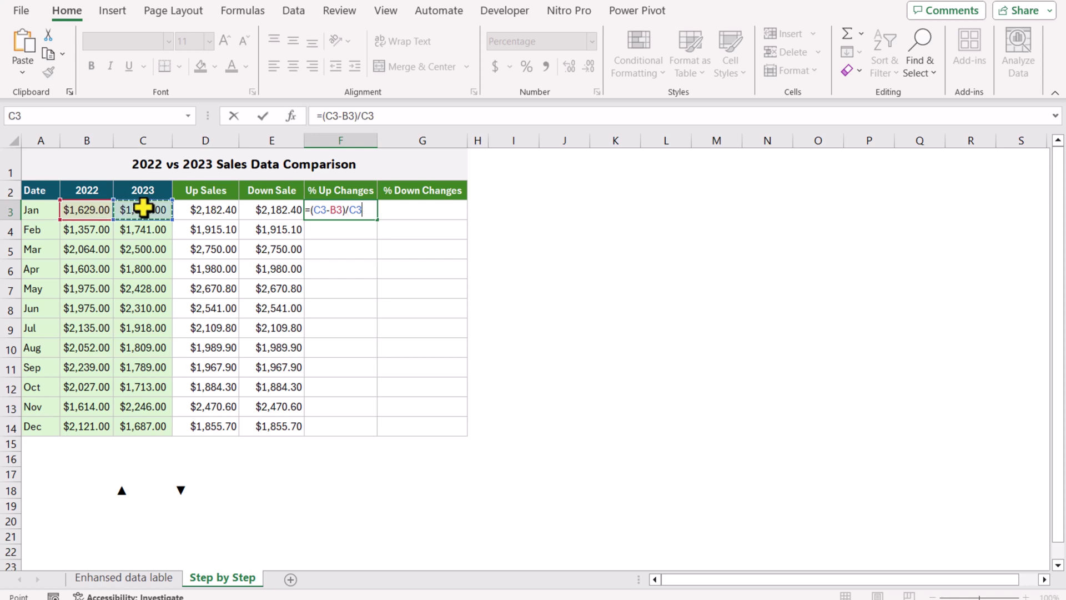
key(Return)
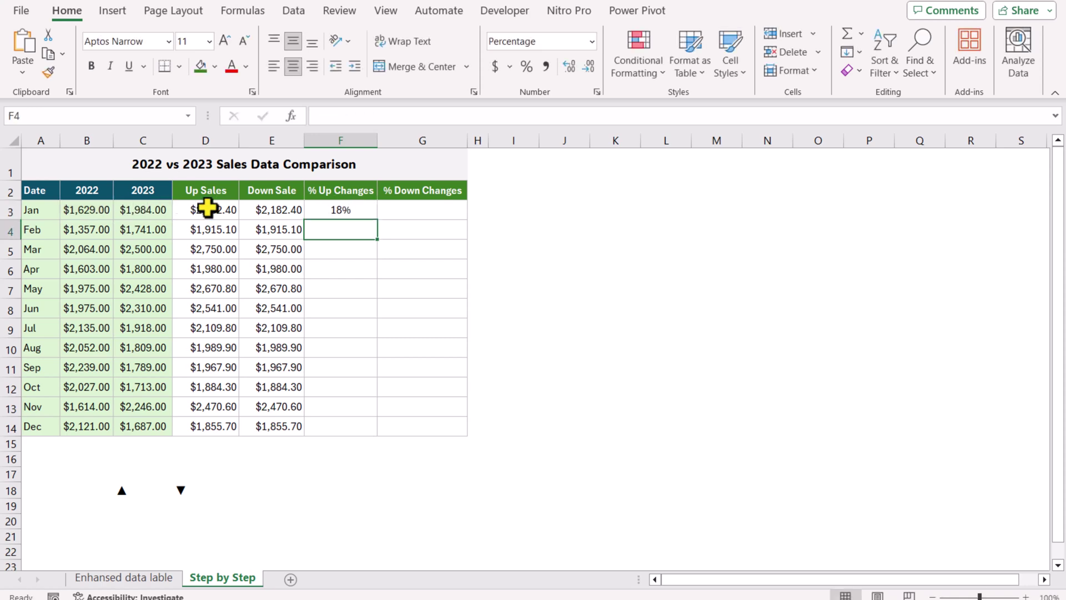
click(353, 211)
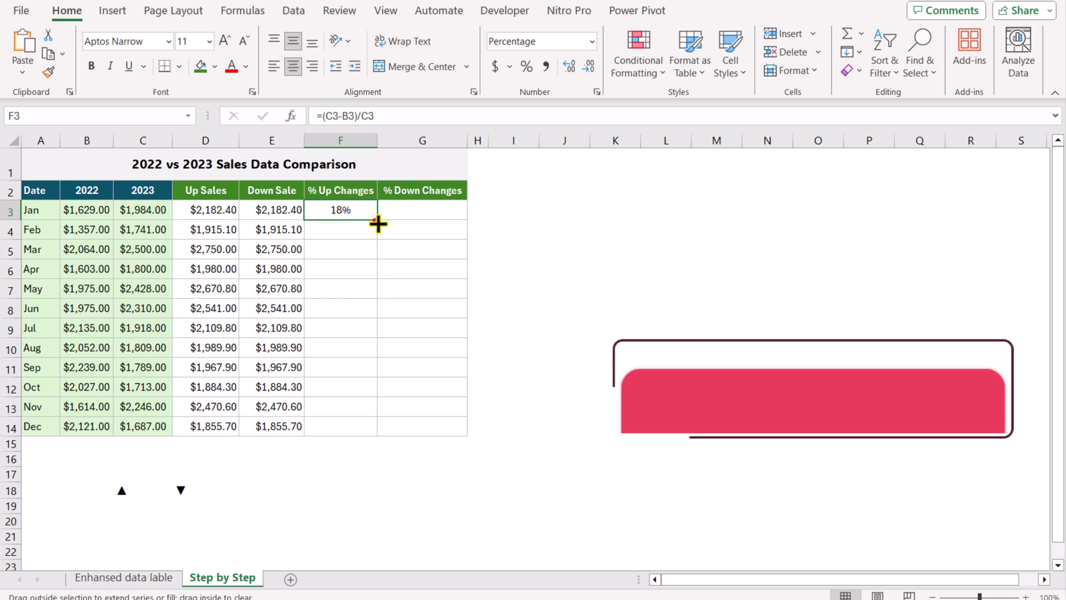
- Fill F3:F14 with =ABS((C3-B3)/C3) so every month's change is positive
drag(378, 223, 358, 431)
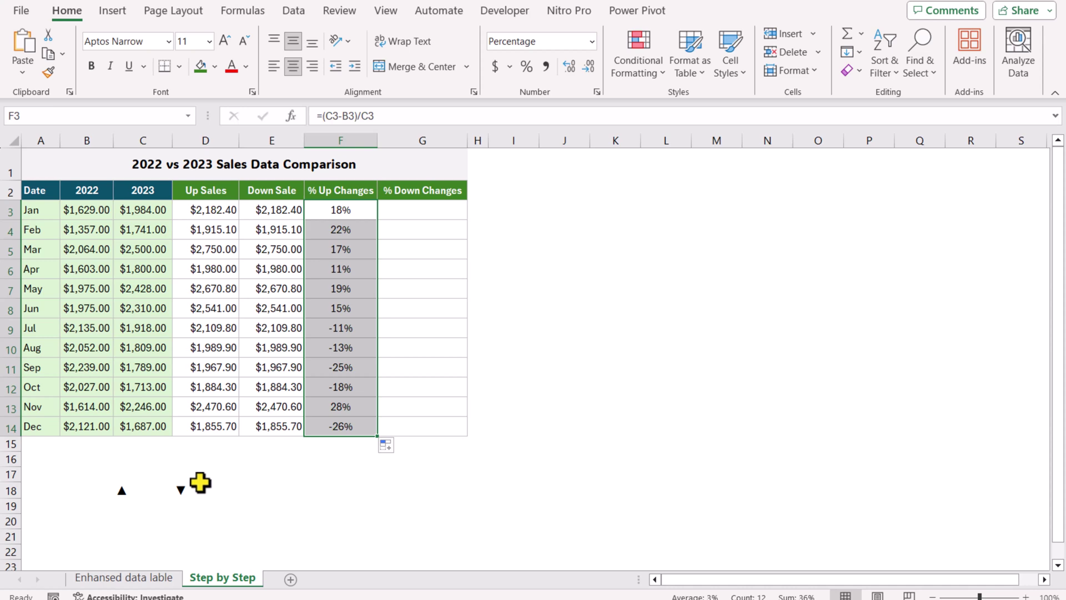
click(349, 210)
click(324, 116)
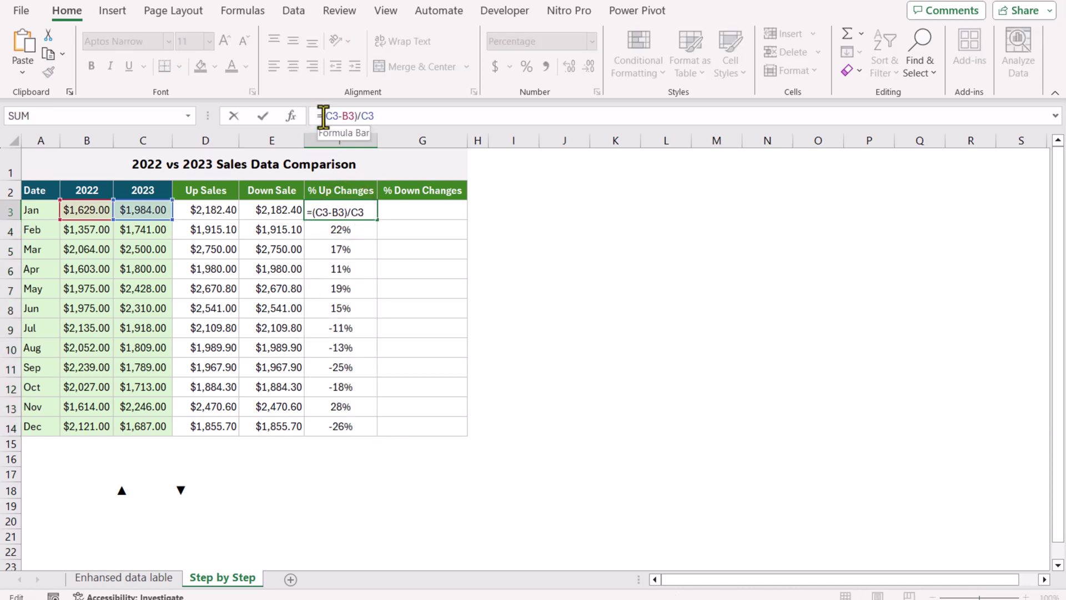
text(abs()
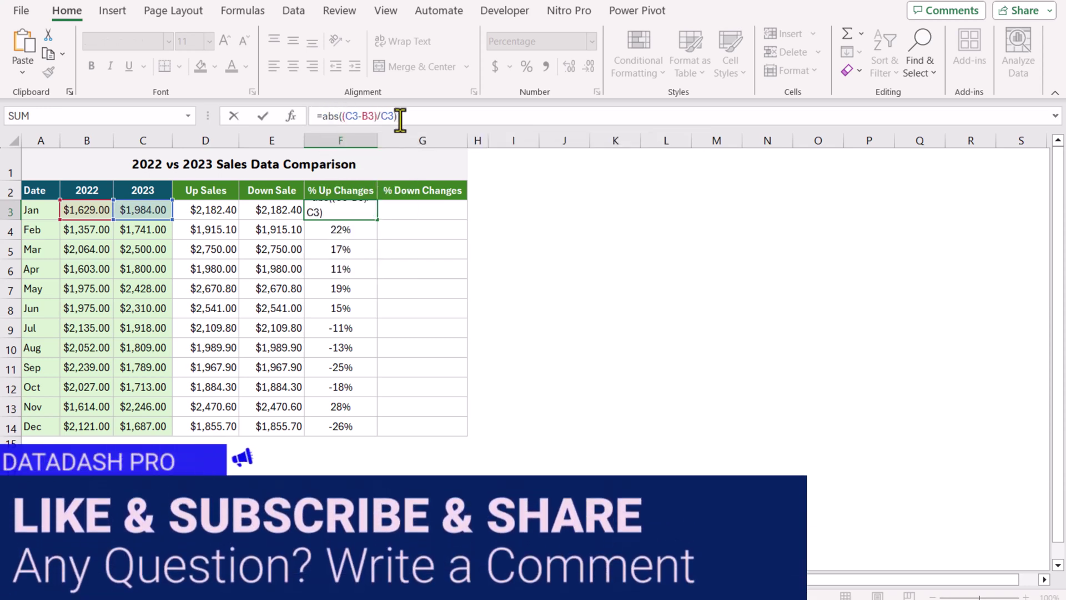
key(Return)
click(372, 210)
drag(378, 223, 369, 429)
drag(340, 308, 332, 207)
click(331, 207)
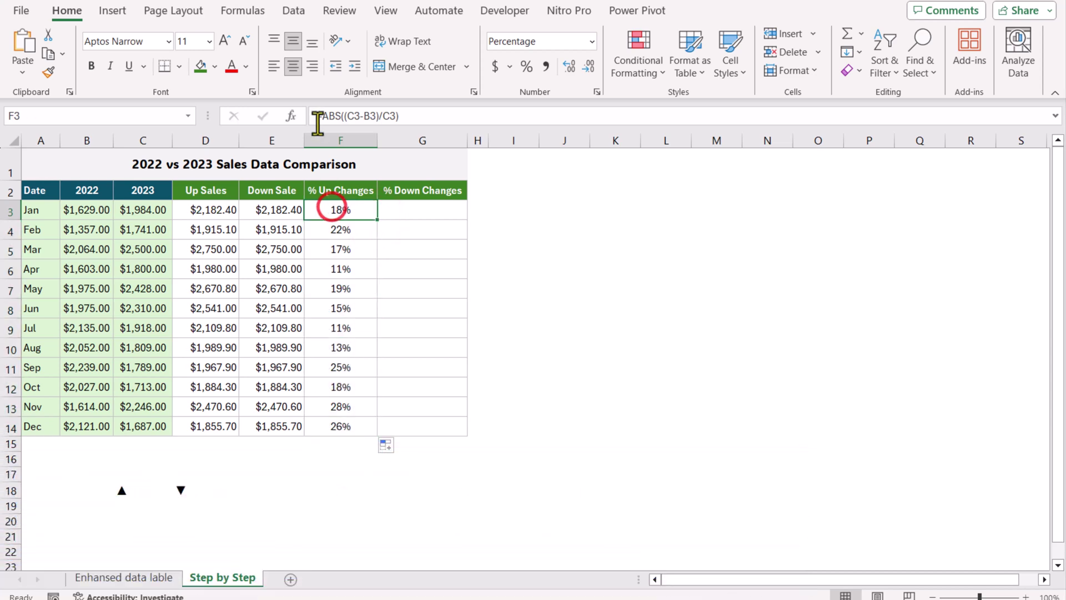
click(321, 116)
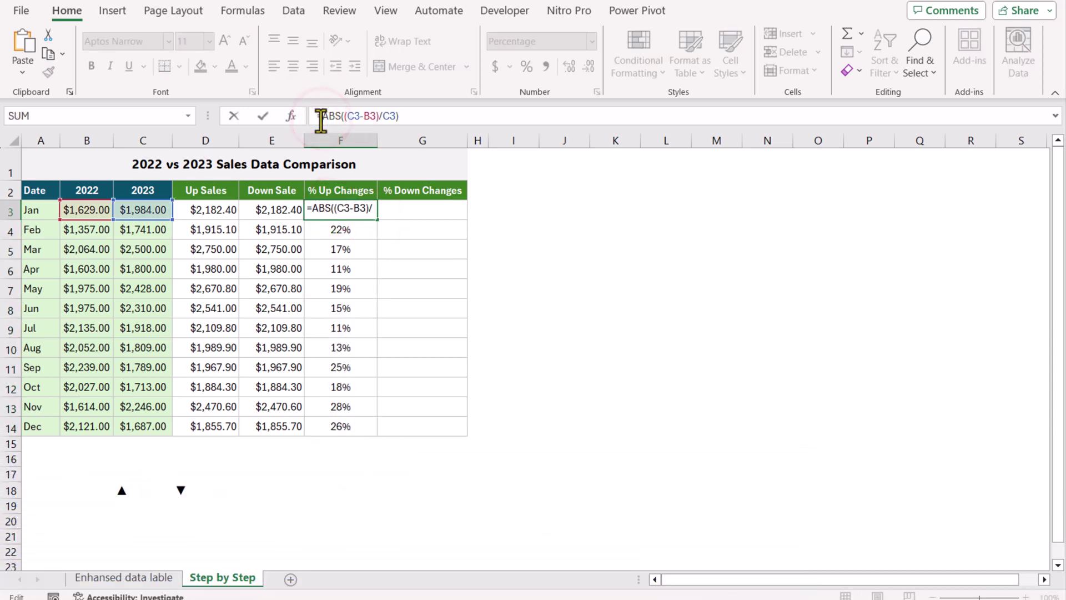
- Change F3 to =IF(C3>=B3,ABS((C3-B3)/C3),"") and fill it down to F14
text(if()
click(150, 213)
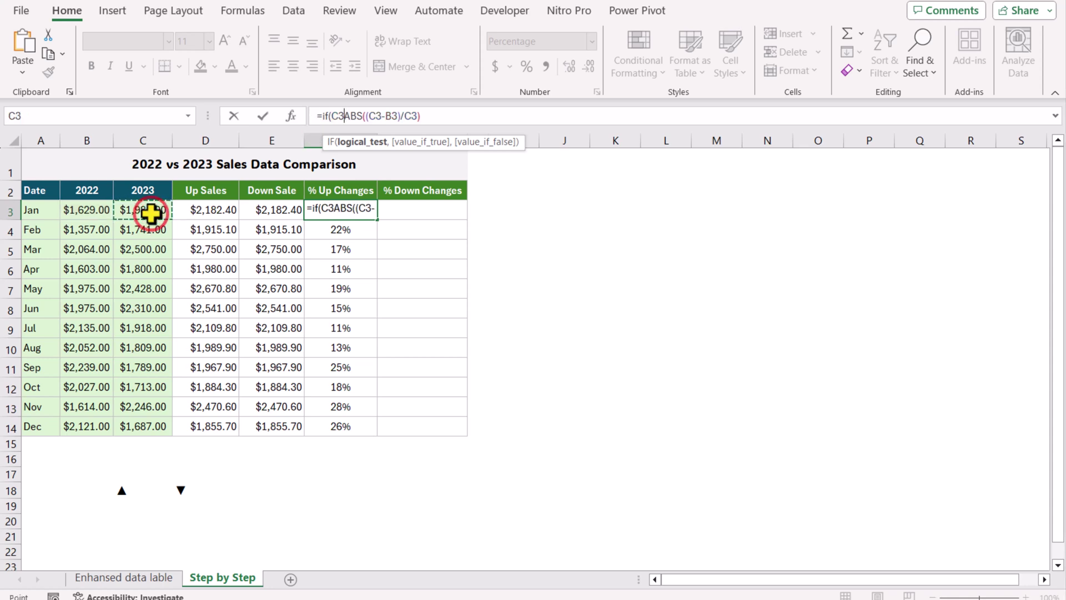
text(>=)
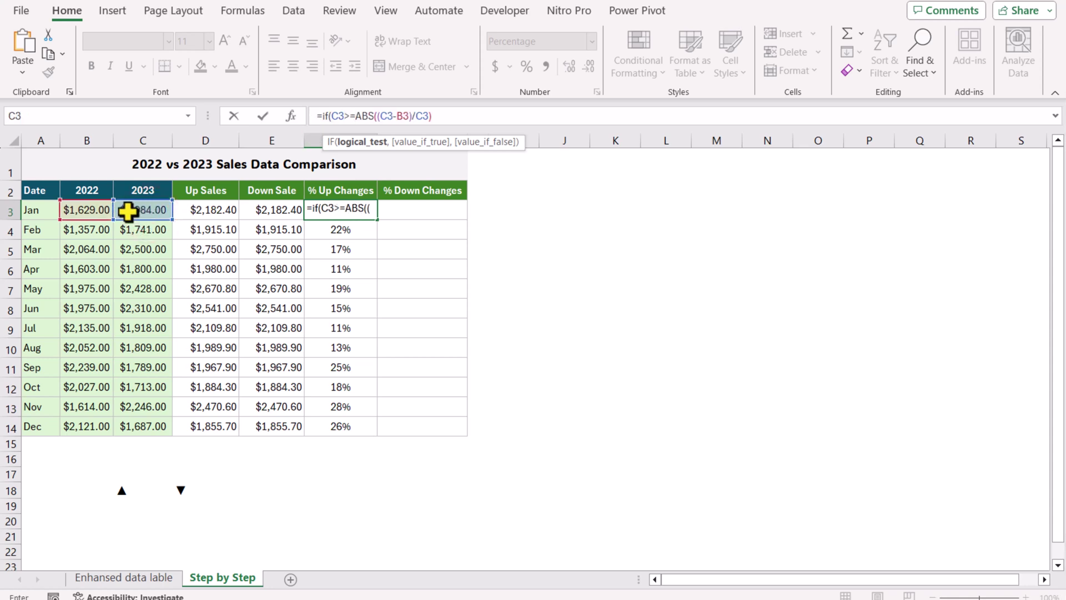
click(100, 211)
text(,)
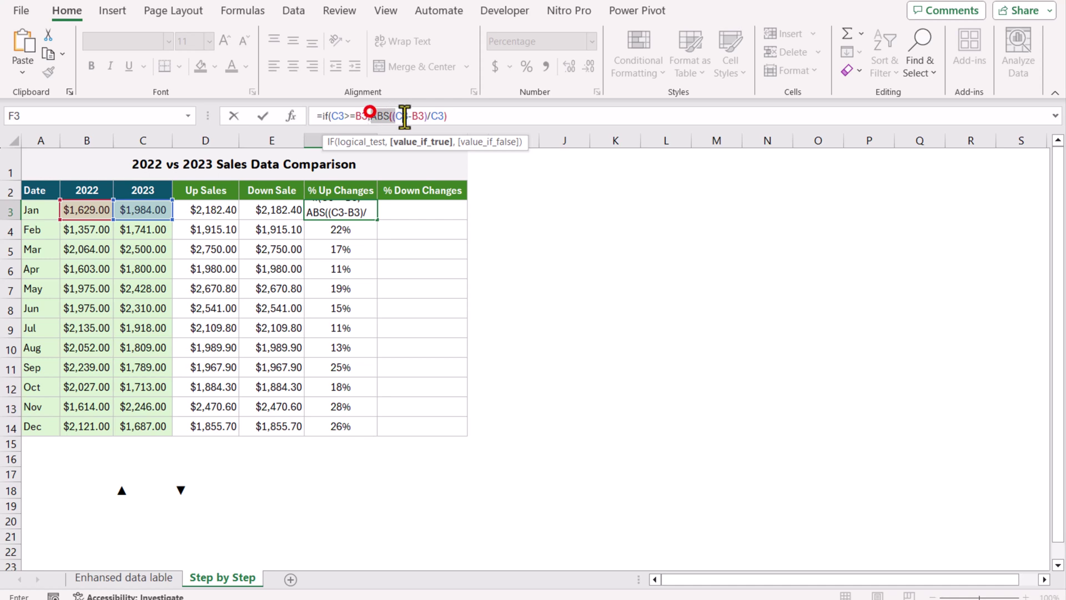
click(453, 115)
text(,)
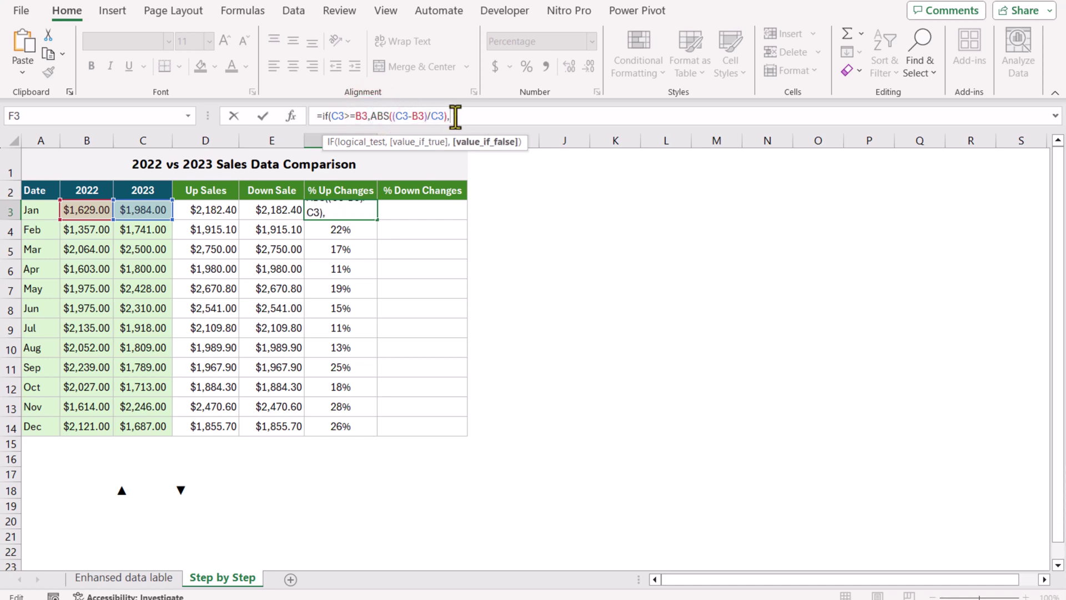
text(""))
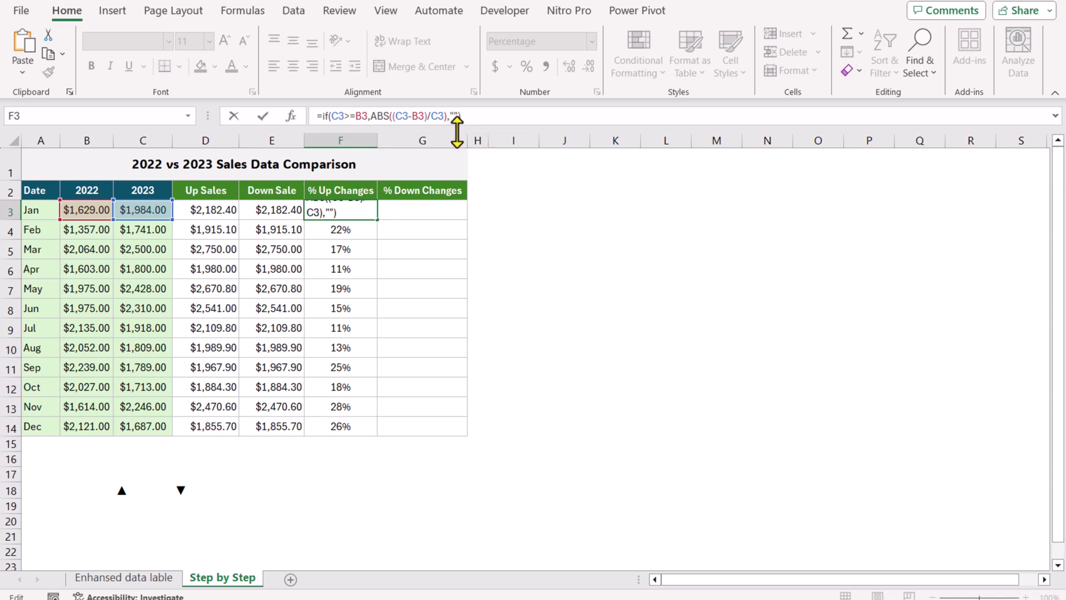
key(Return)
click(369, 210)
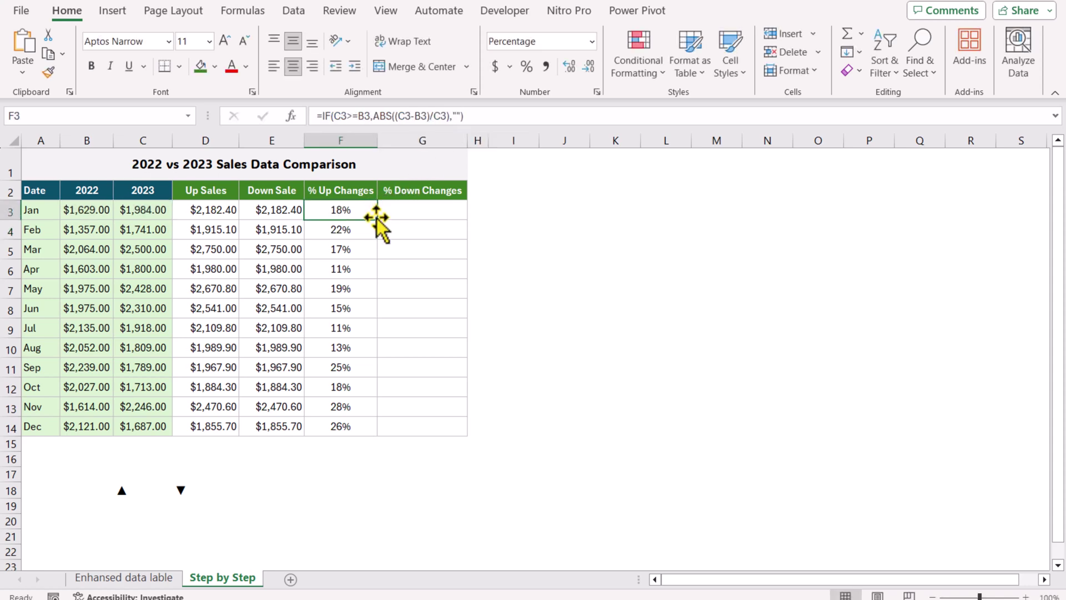
drag(378, 220, 344, 426)
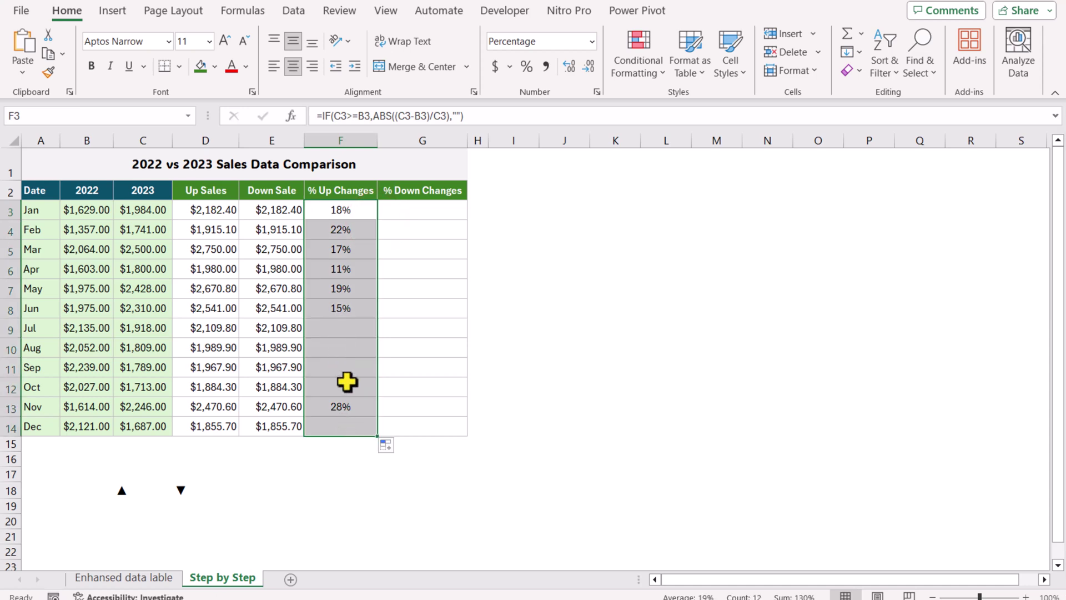
click(360, 214)
drag(489, 115, 310, 119)
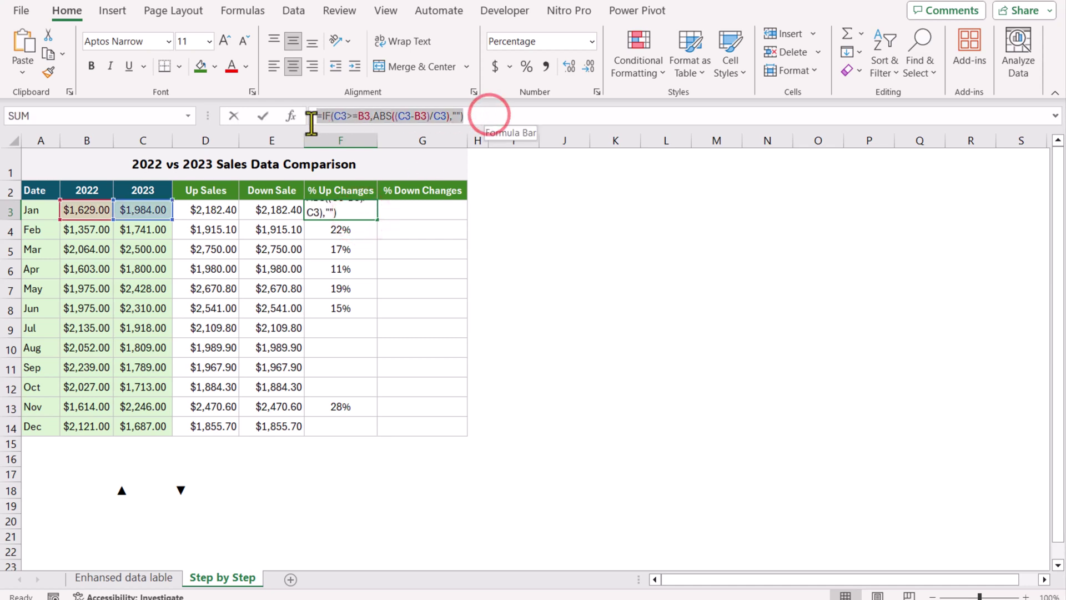
- Put =IF(C3<B3,ABS((C3-B3)/C3),"") in G3 and fill it down to G14
key(Escape)
click(429, 210)
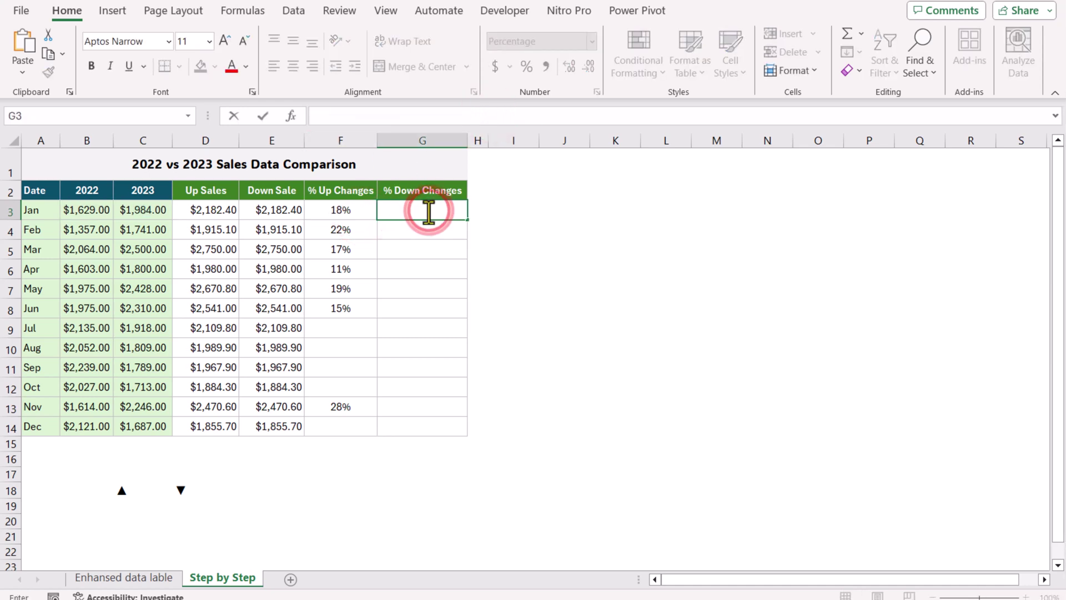
text(=IF(C3>=B3,ABS(C3-B3)/C3,""))
key(Return)
key(Up)
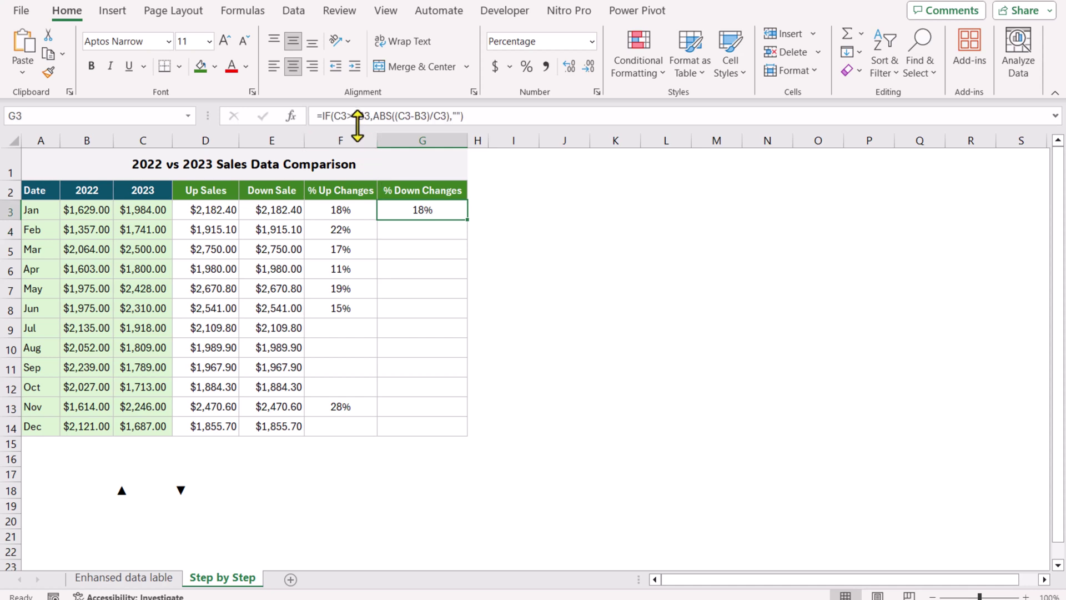
click(357, 115)
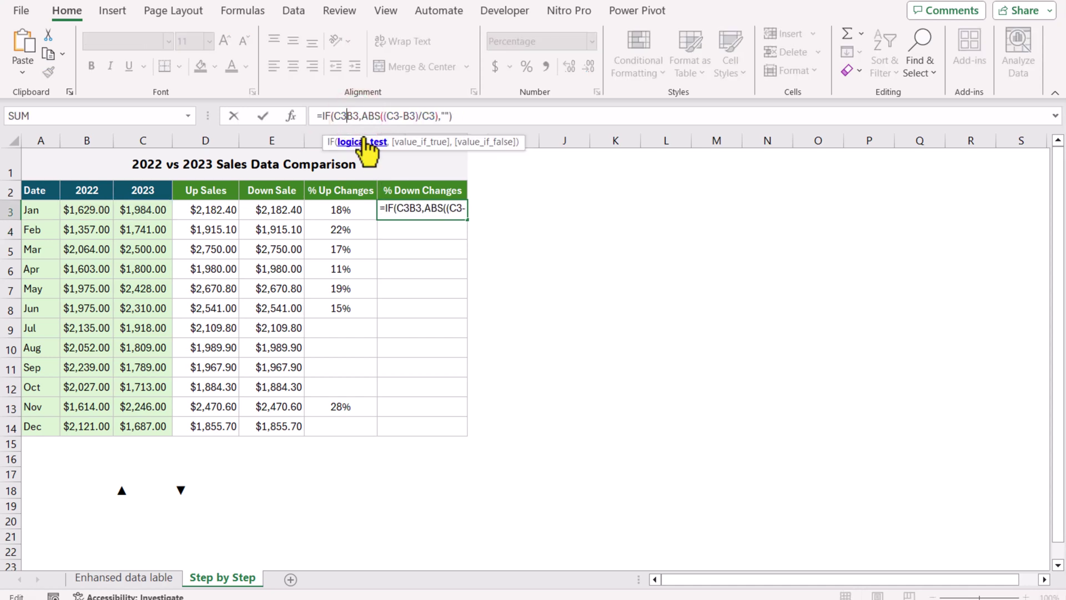
key(BackSpace)
text(<)
key(Return)
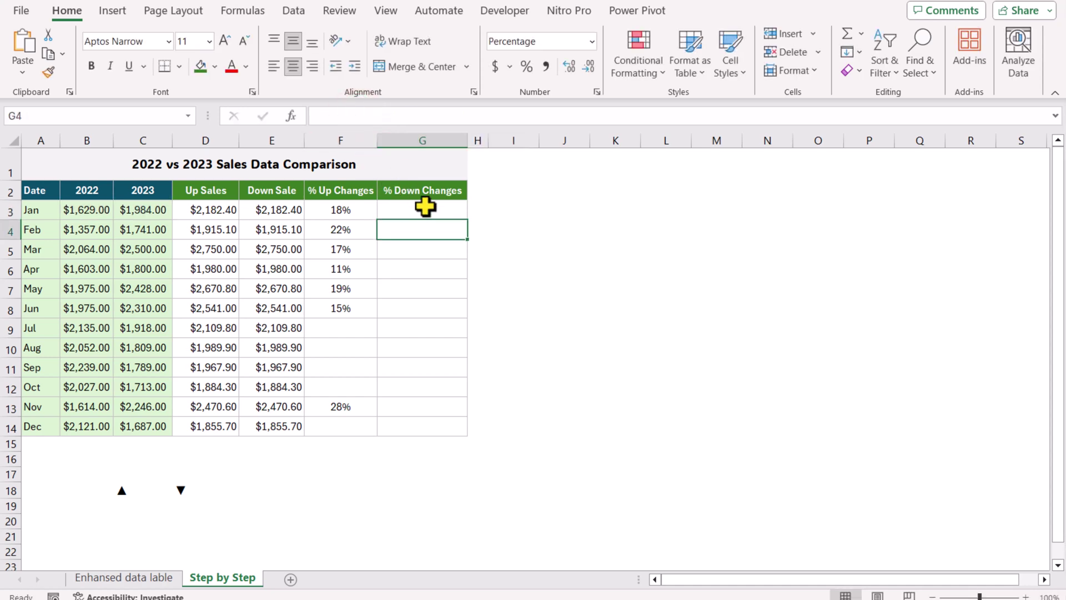
click(424, 209)
drag(465, 220, 464, 431)
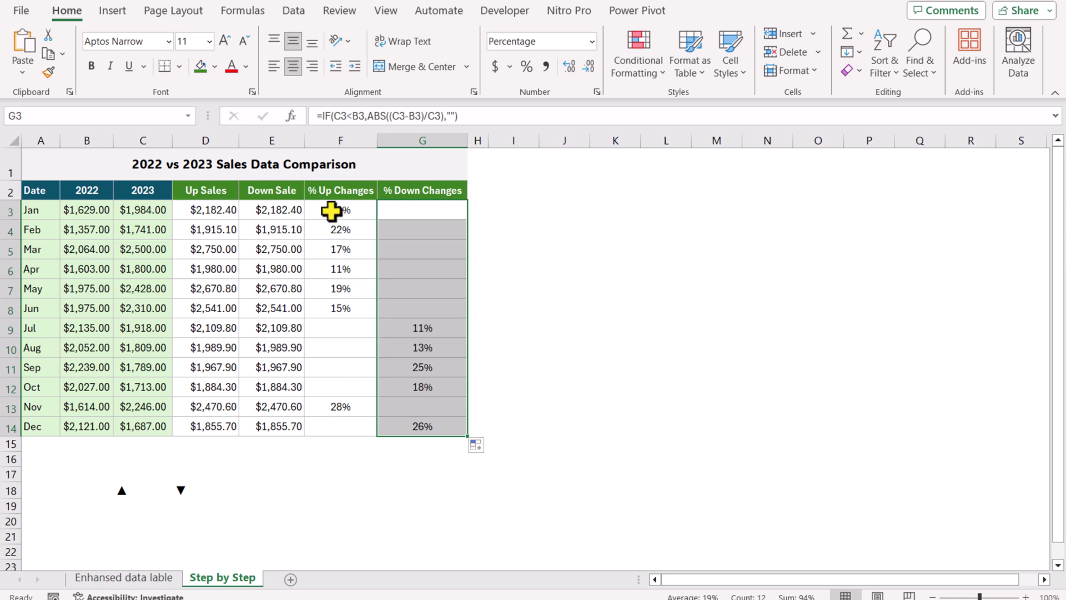
- Wrap F3's formula in TEXT with the format "▲0%", using the ▲ from C18
click(124, 491)
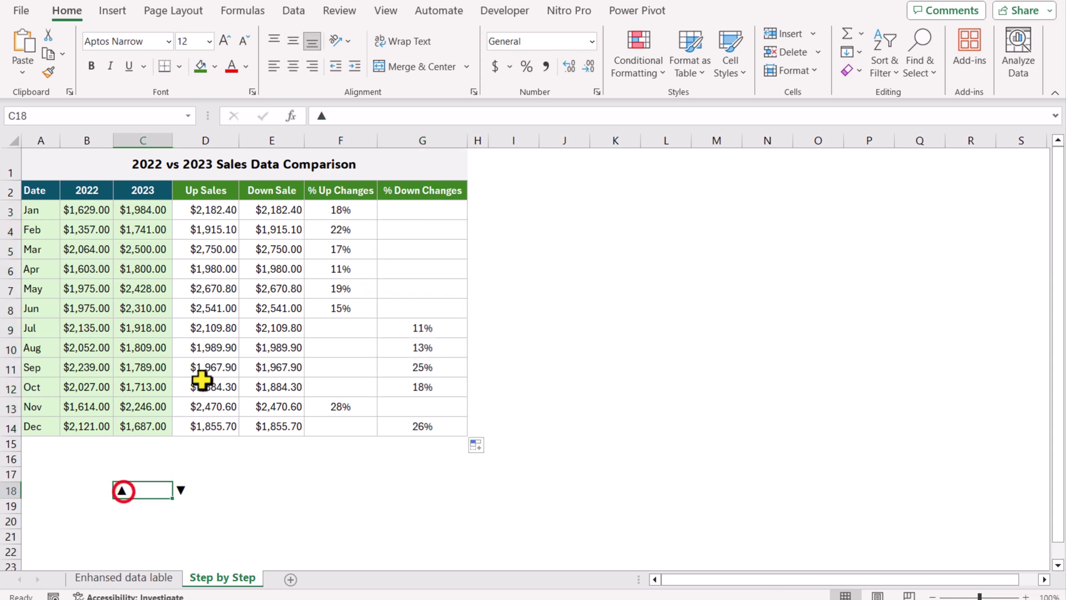
click(332, 118)
click(364, 210)
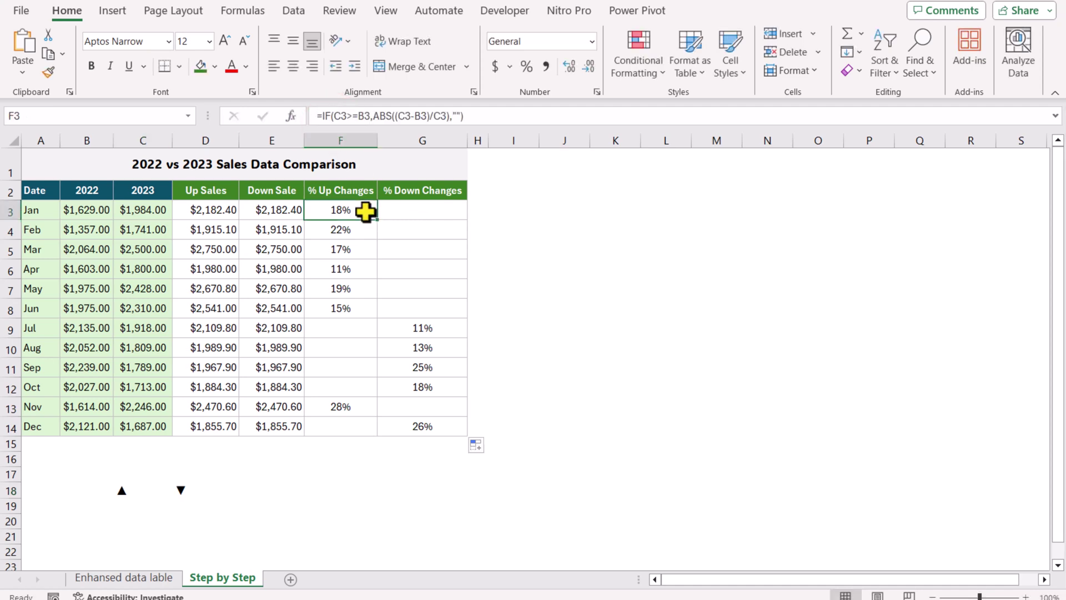
click(320, 118)
text(Text()
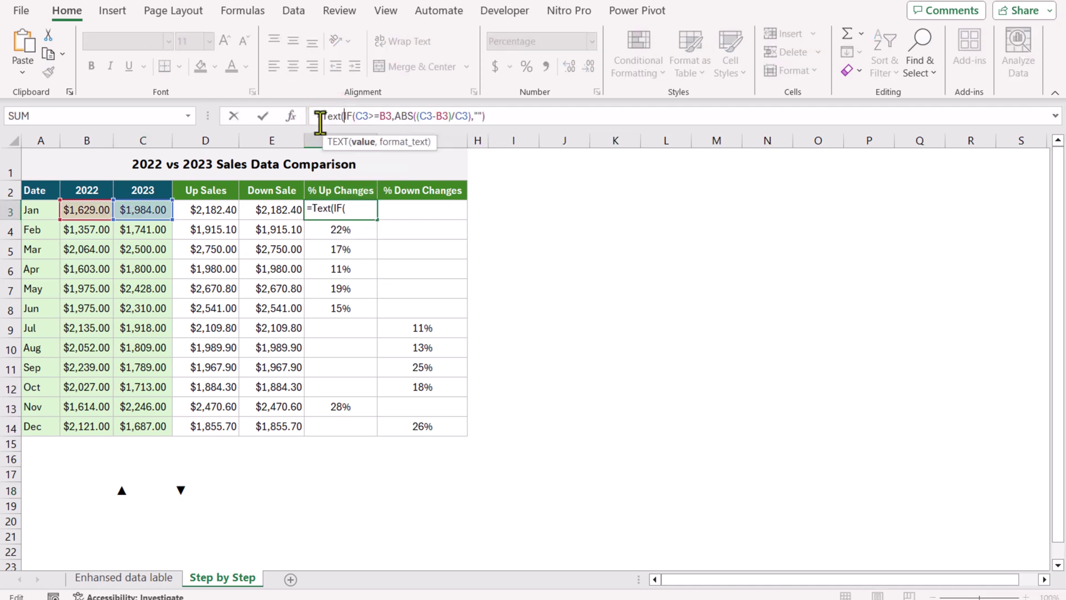
click(507, 115)
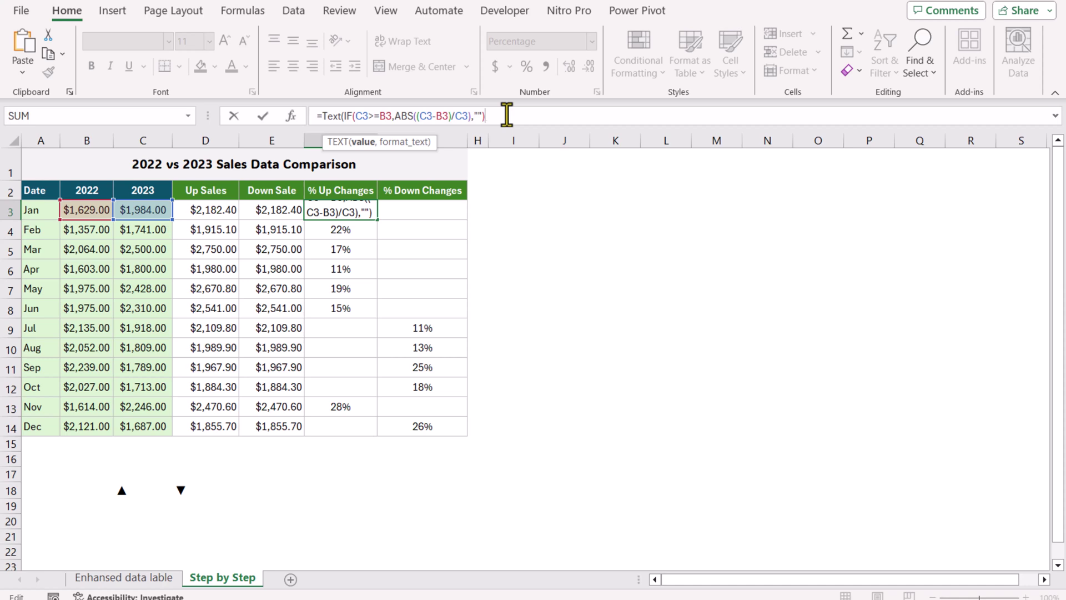
text(,")
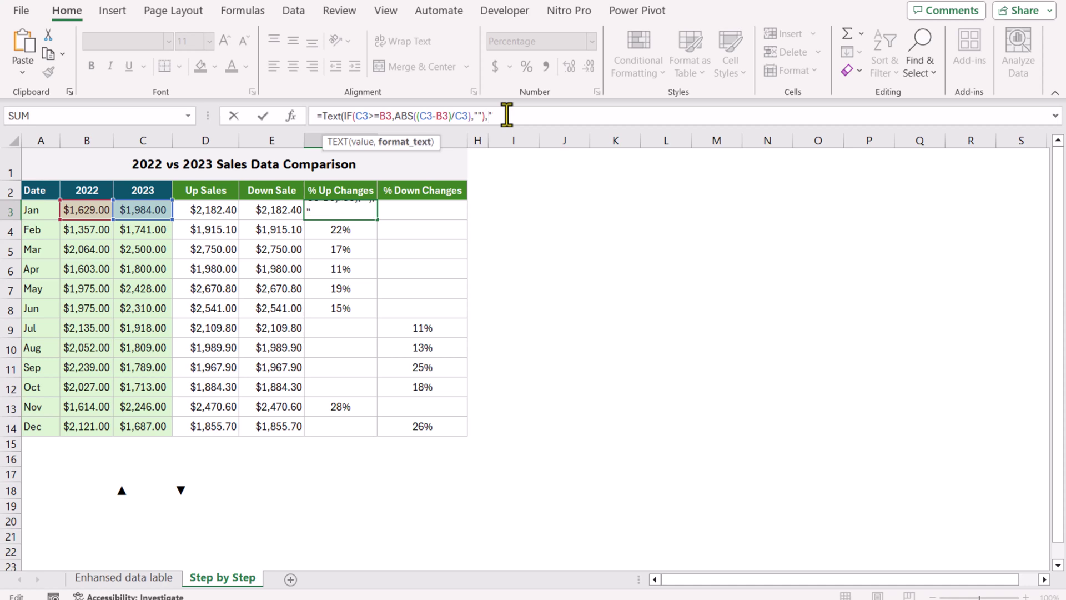
text(▲)
text(0%"))
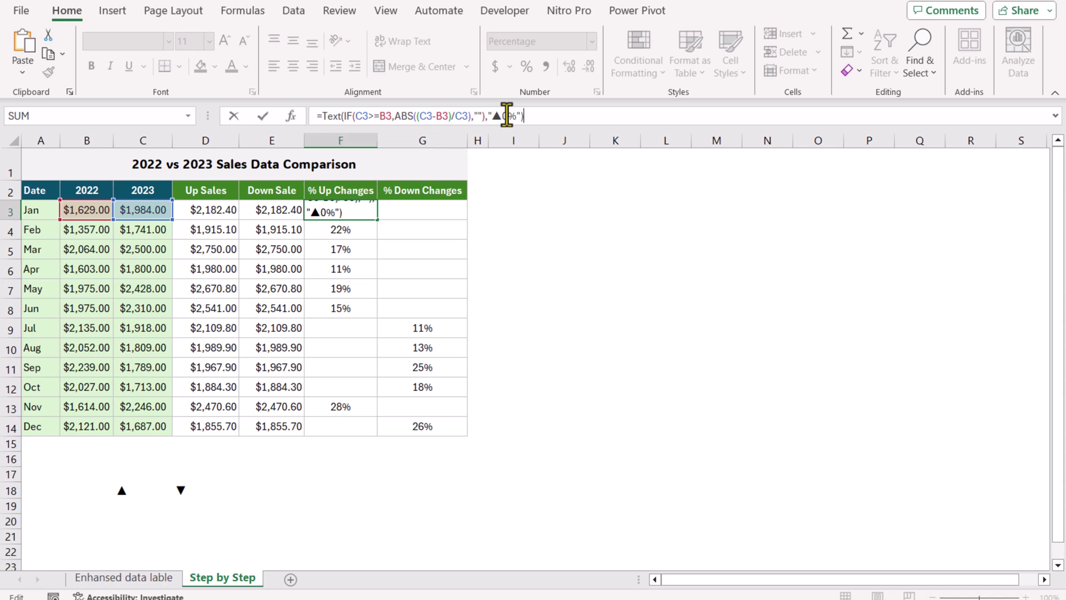
key(Return)
- Fill the ▲ formula down to F14 and copy the ▼ symbol from D18
key(Up)
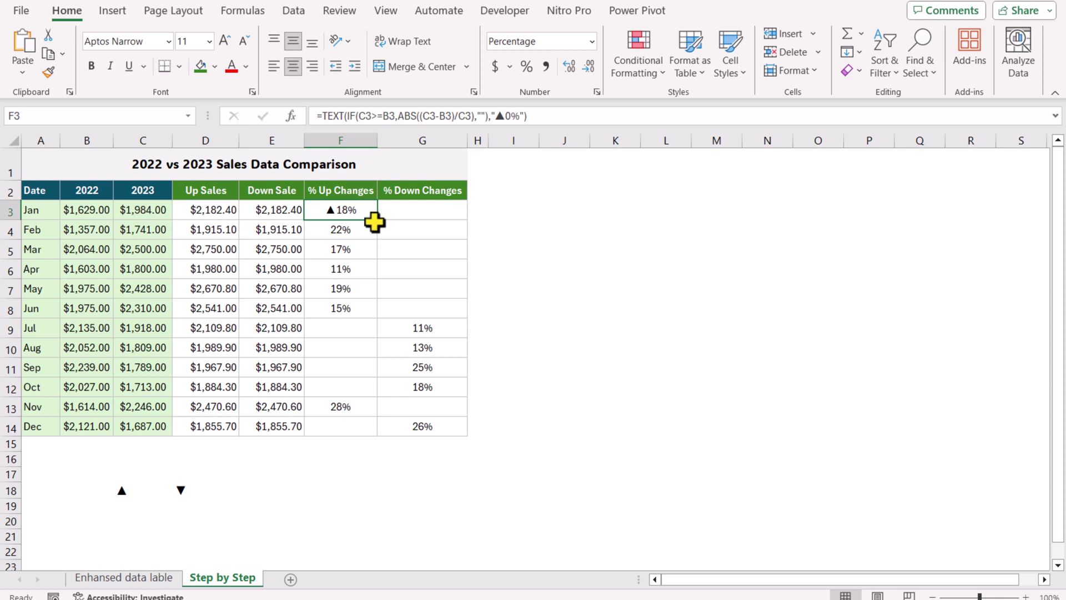
drag(377, 219, 378, 437)
key(Down)
key(Down)
key(Down)
key(Down)
key(Down)
key(Down)
key(Down)
key(Down)
key(Down)
key(Down)
key(Down)
key(Down)
key(Down)
key(Down)
key(Down)
key(Left)
key(Left)
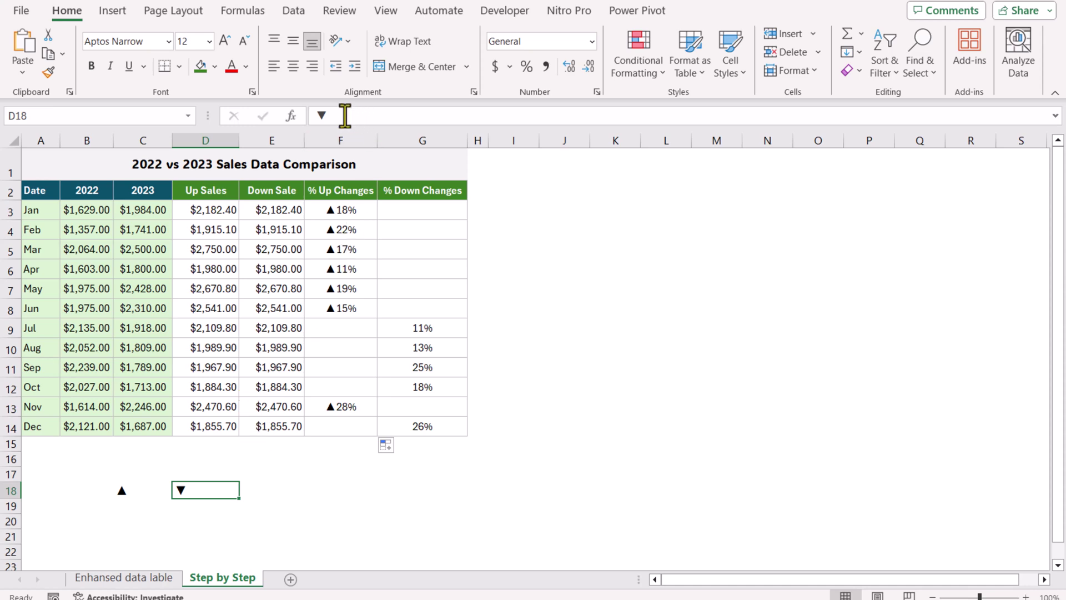
drag(345, 114, 297, 119)
- Wrap G3's formula in TEXT with "▼0%" and fill it down to G14
click(418, 210)
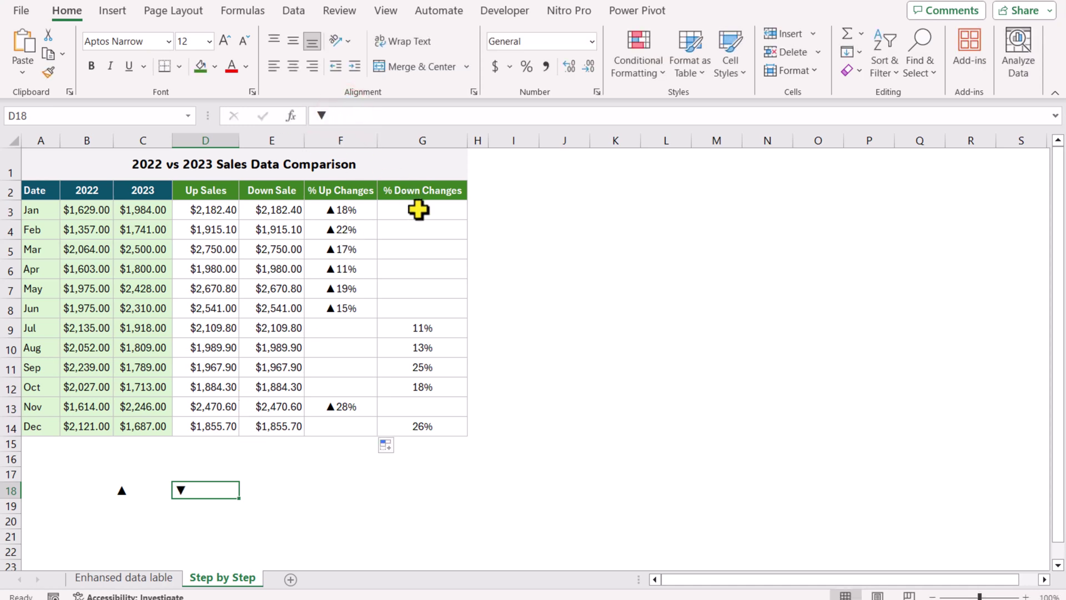
click(322, 115)
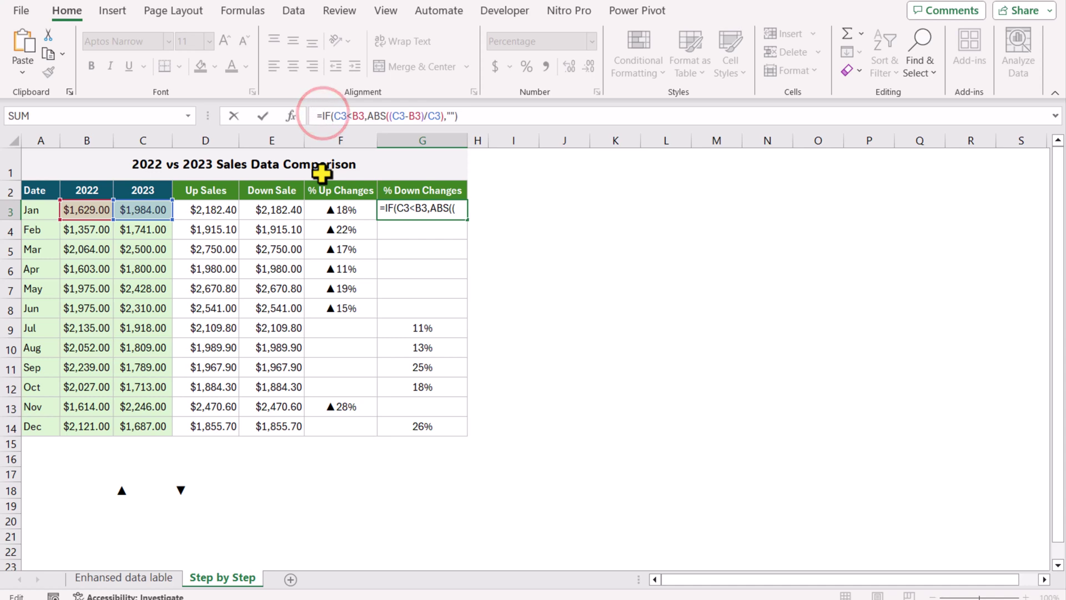
text(Text)
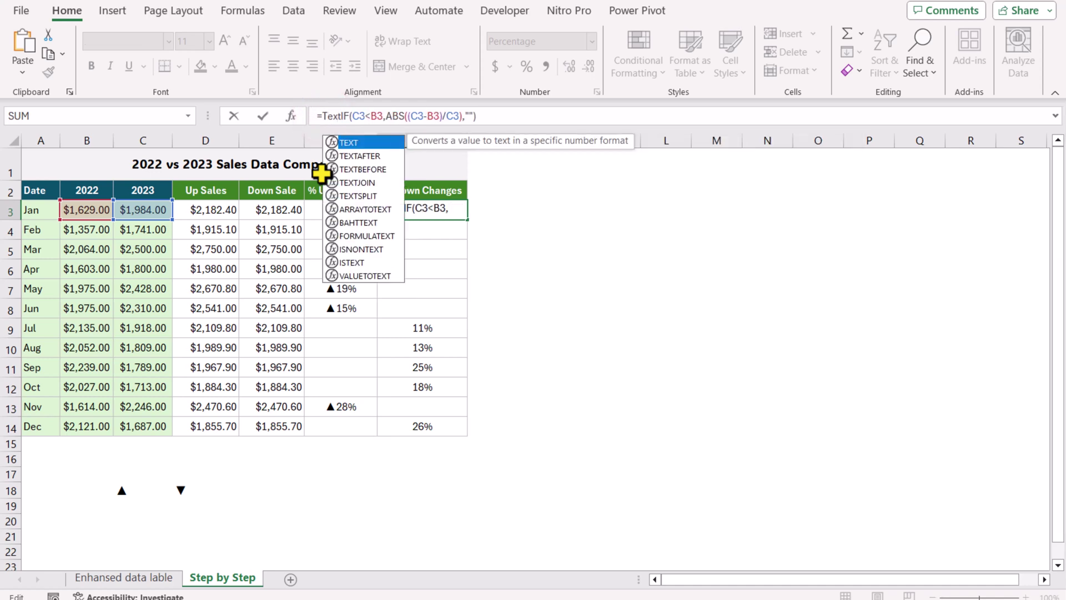
text(()
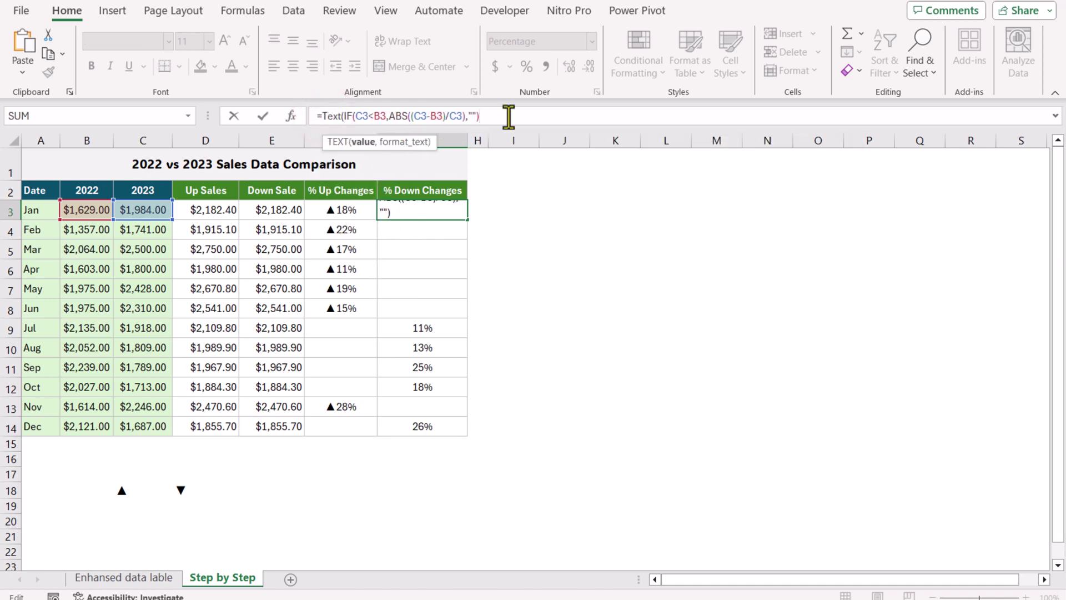
text(,"▼0%)
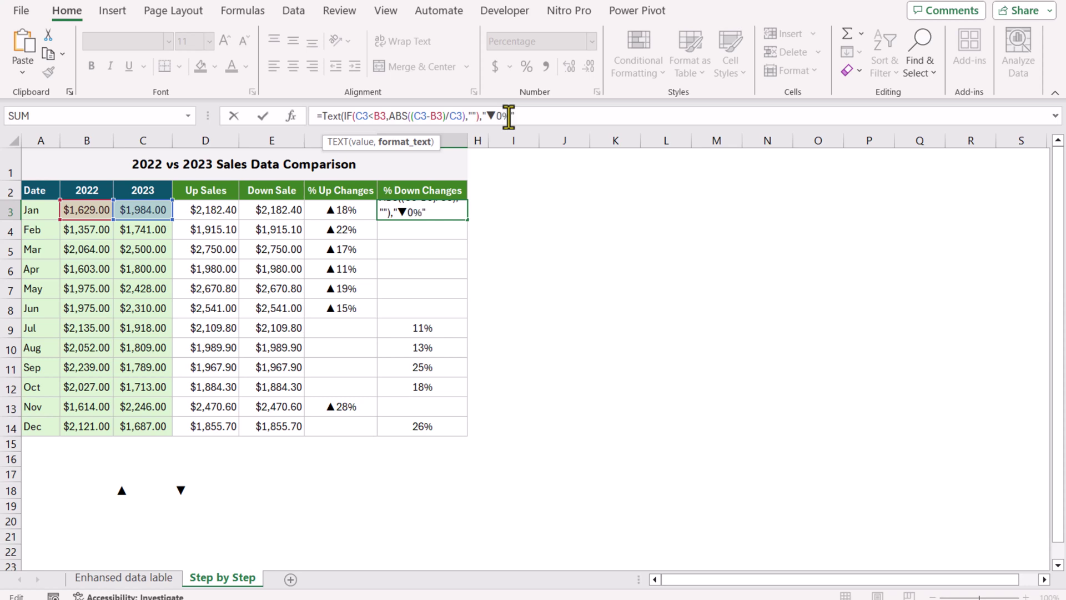
text())
key(Return)
key(Up)
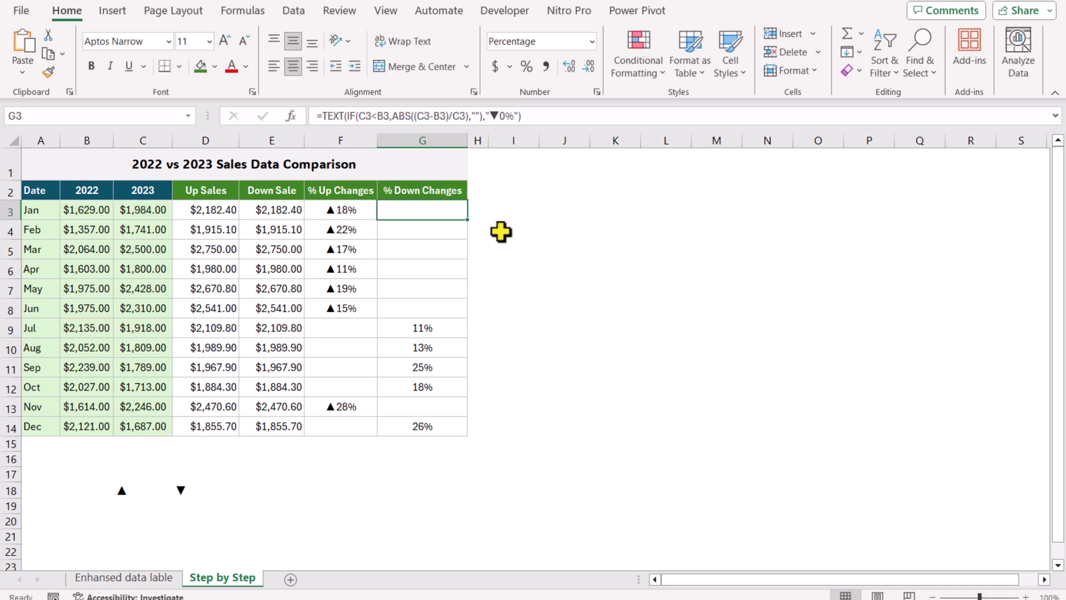
drag(470, 220, 459, 430)
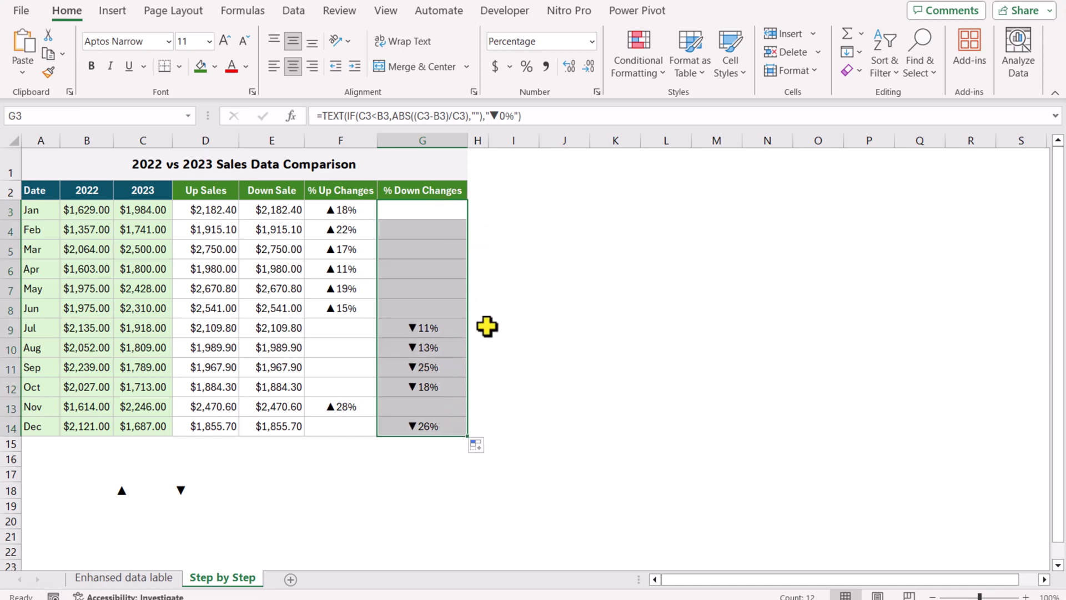
click(531, 312)
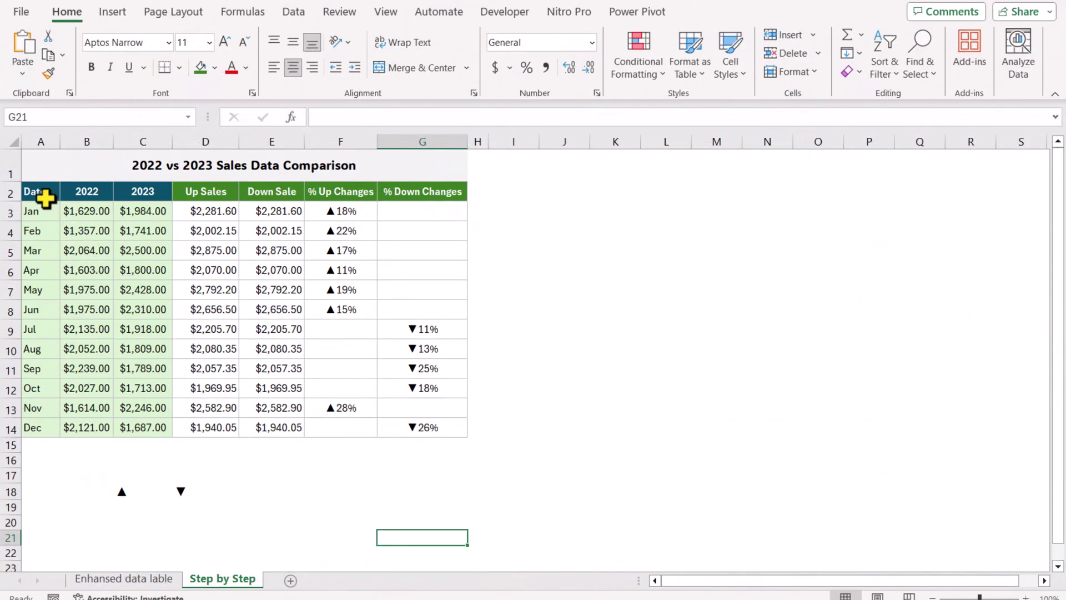
- Insert a recommended clustered column chart from the A2:E14 sales table
drag(36, 192, 265, 421)
click(114, 15)
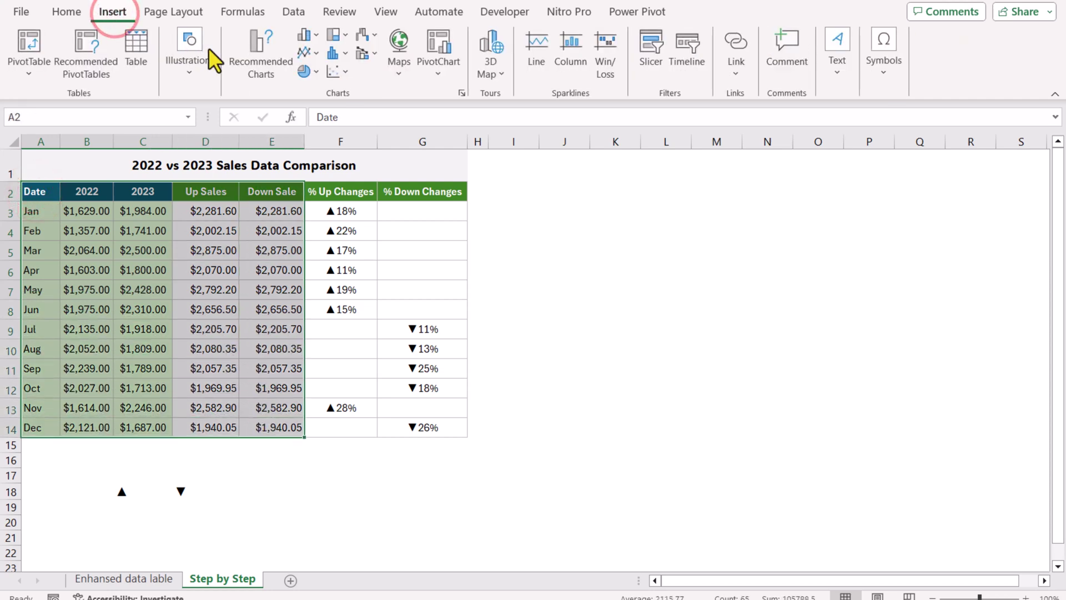
click(268, 51)
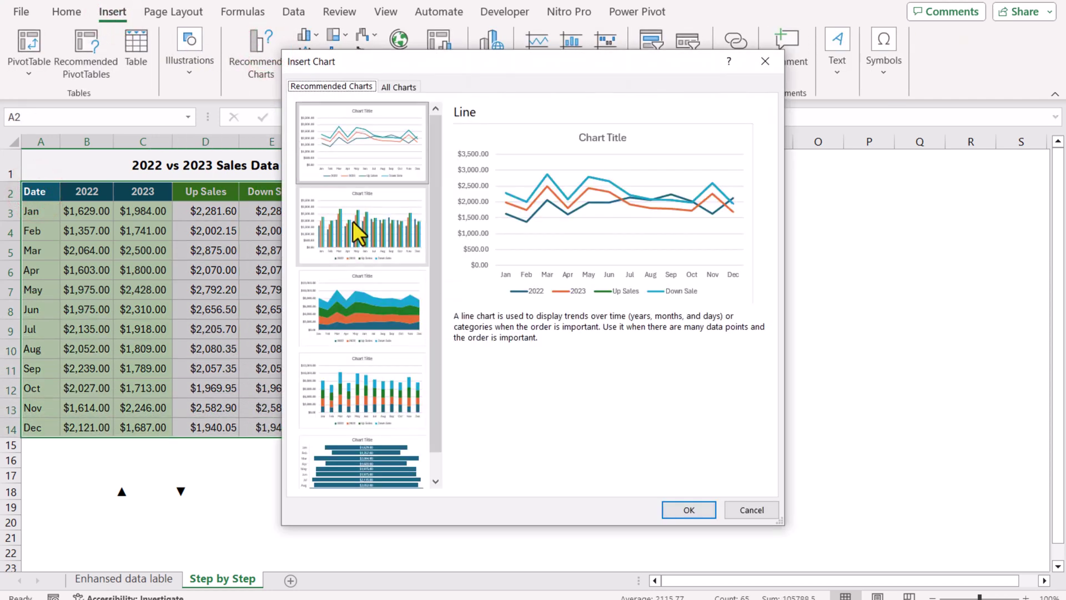
click(352, 221)
click(689, 510)
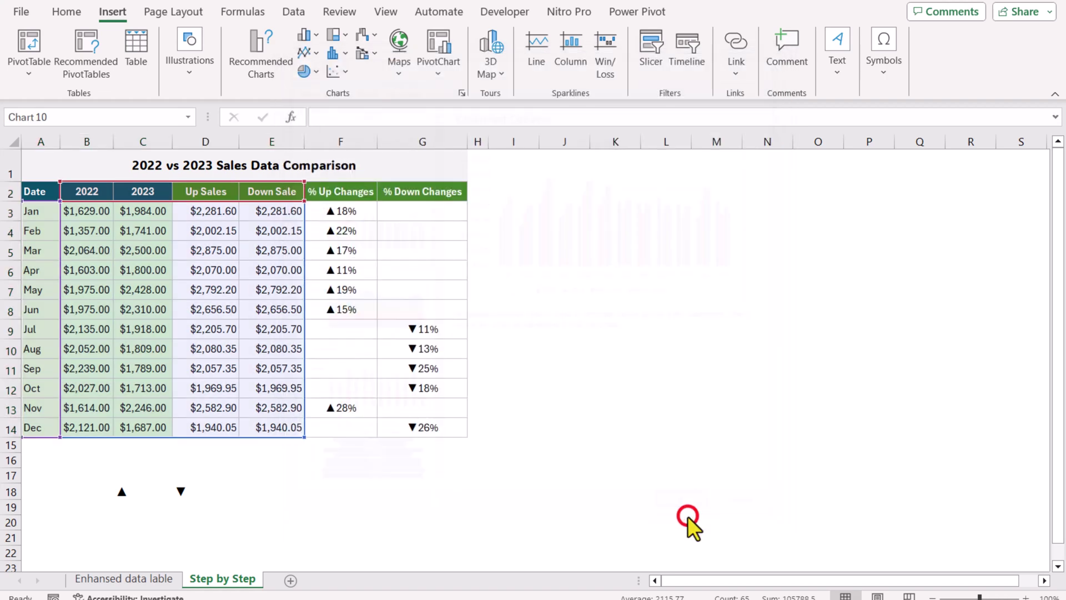
- Move the chart beside the table, widen it, and open Select Data
drag(505, 245, 634, 190)
drag(861, 303, 969, 300)
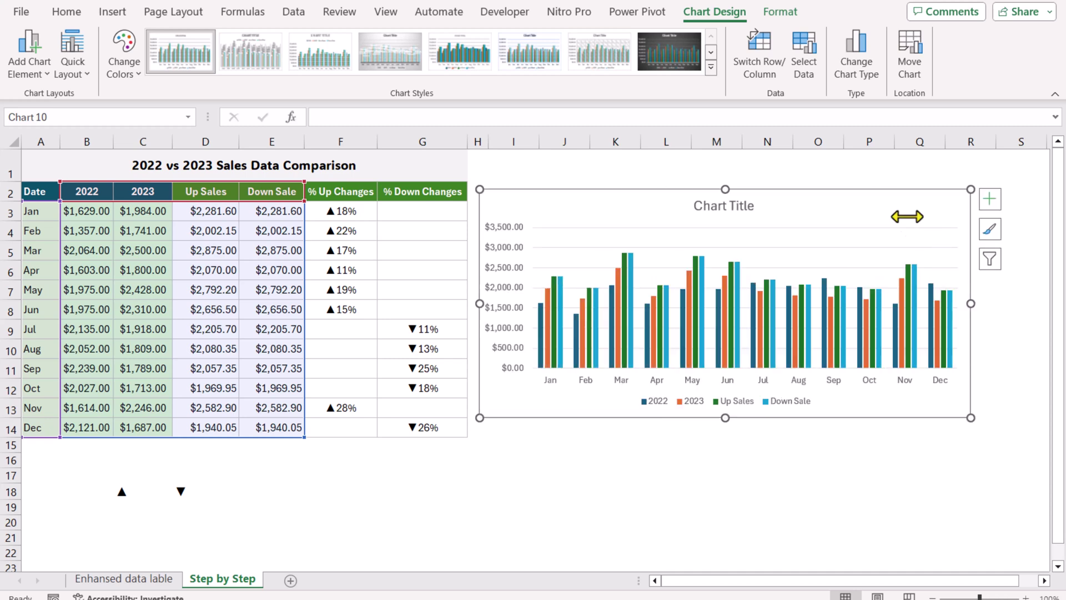
click(800, 73)
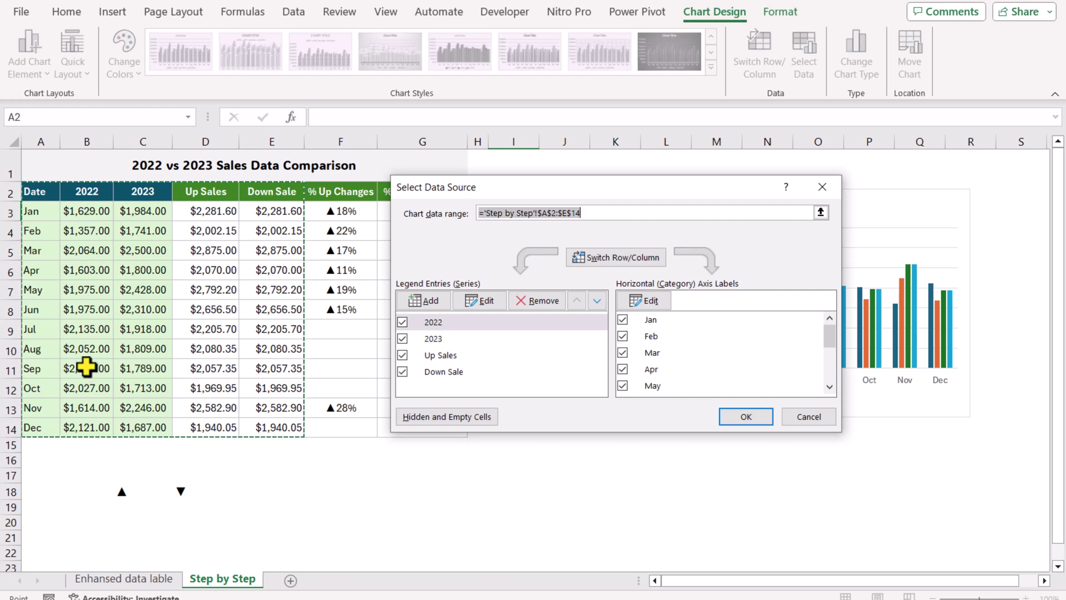
- Remove the 2022 series and open Format Data Series for the Down Sale bars
click(402, 322)
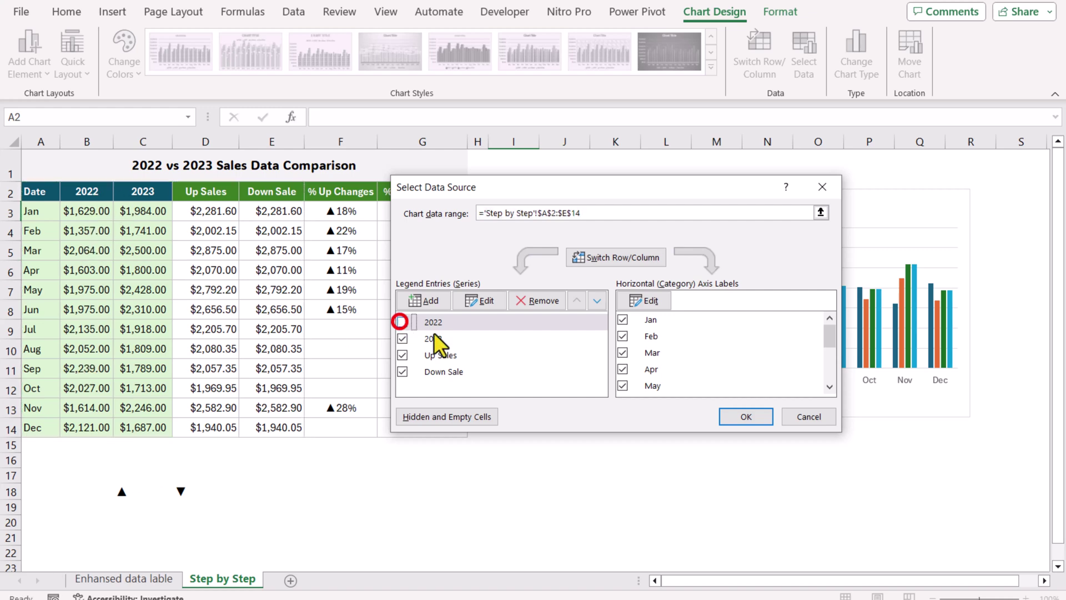
click(733, 420)
right_click(696, 355)
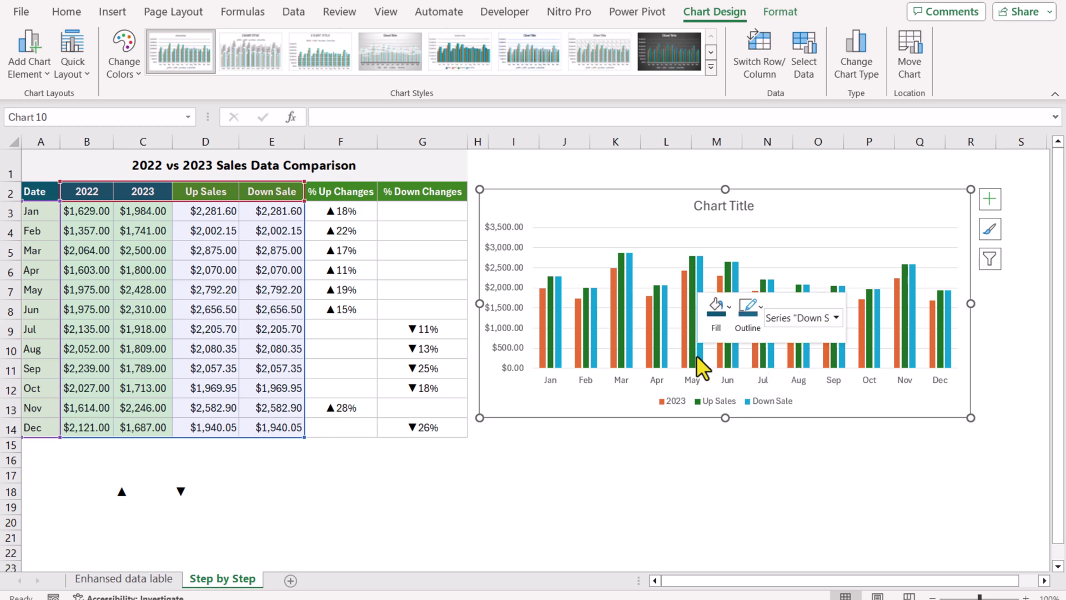
click(767, 532)
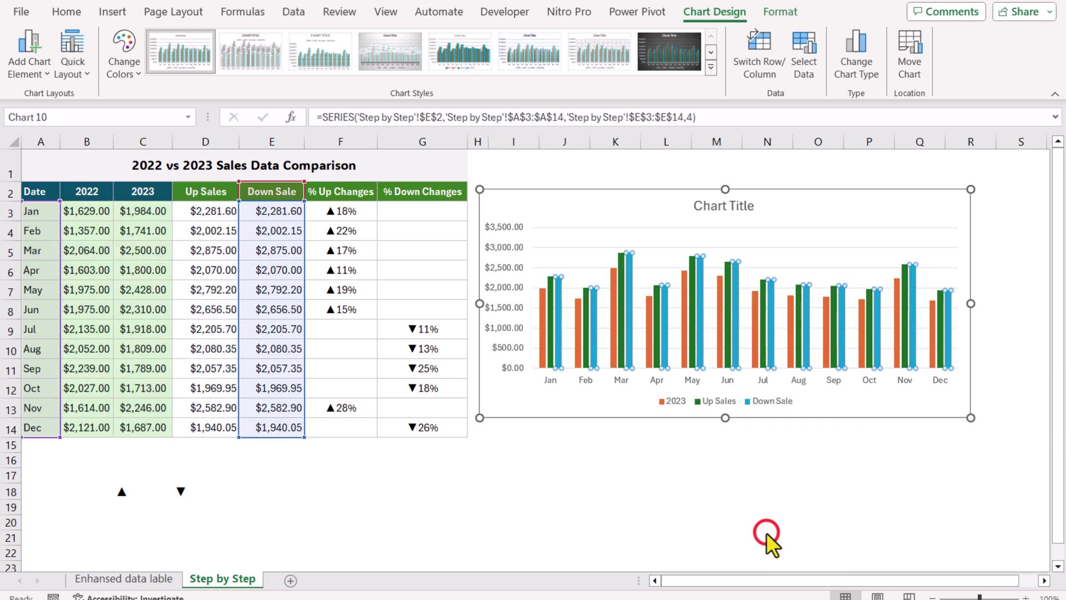
- Set the Down Sale series overlap to 100% and gap width to 10%
drag(952, 320, 982, 321)
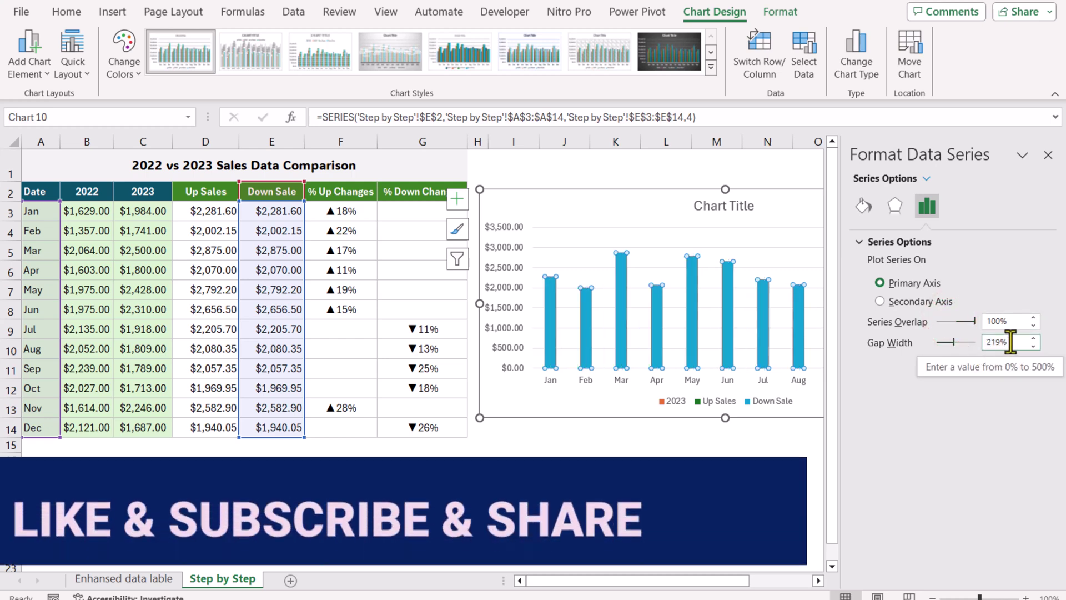
click(998, 342)
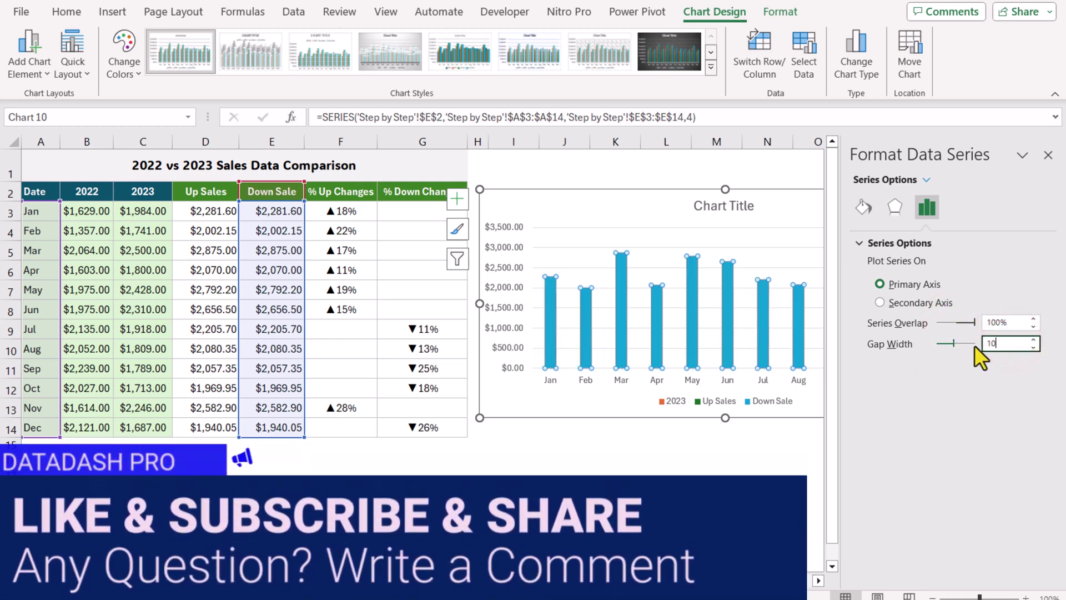
text(10)
key(Return)
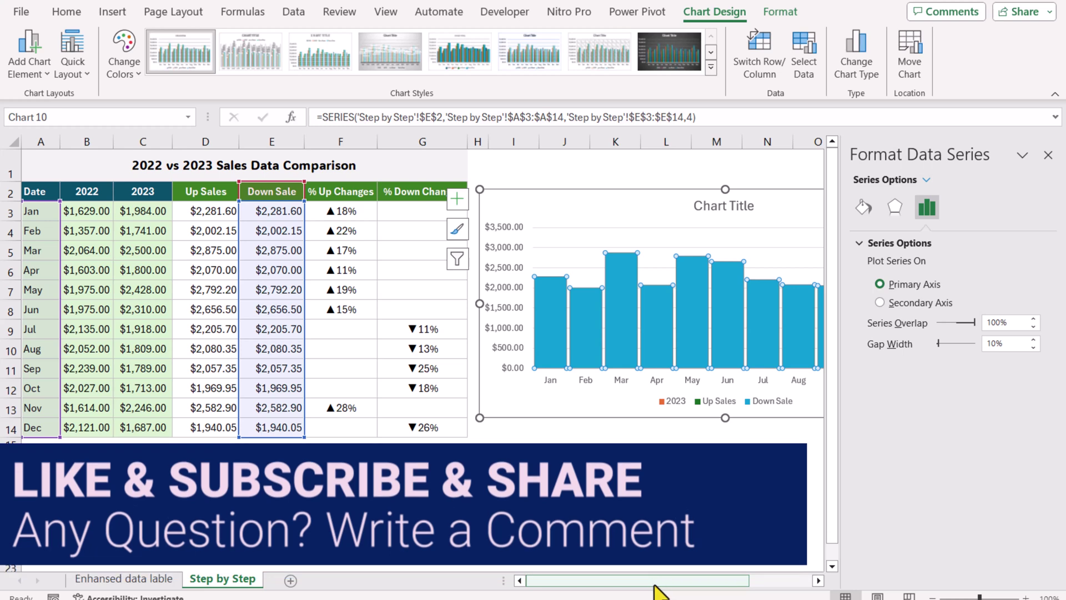
drag(654, 584, 714, 588)
- Select the Up Sales series and add data labels with their full settings pane
click(781, 13)
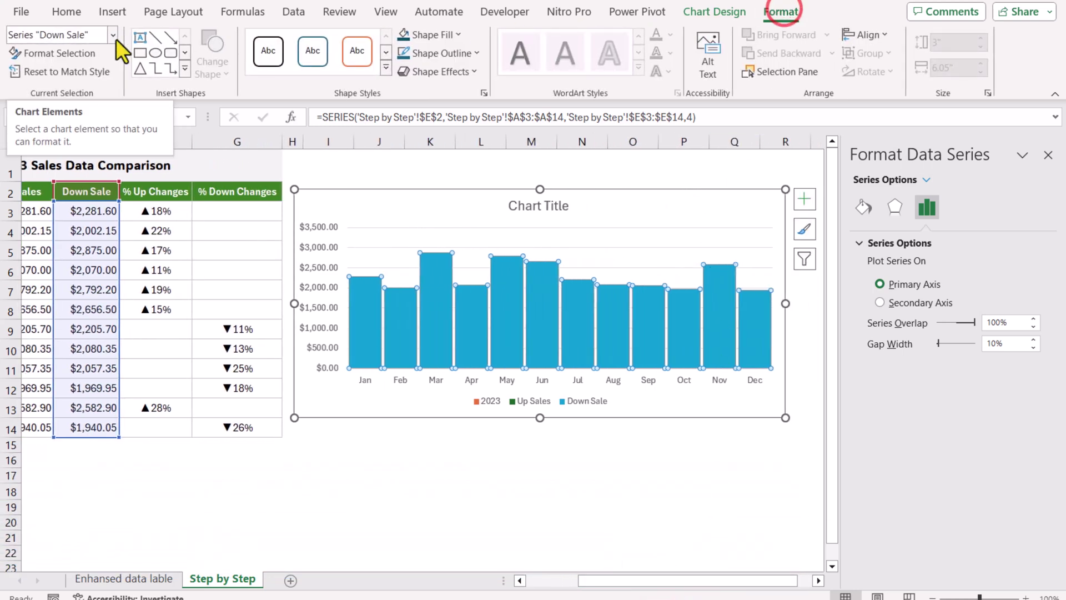
click(115, 38)
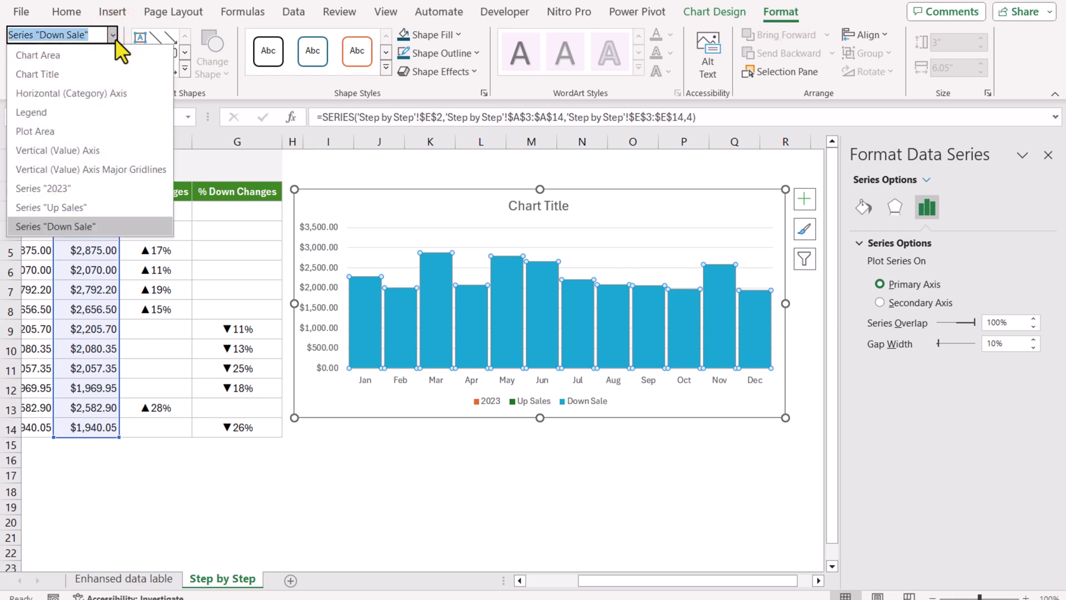
click(156, 211)
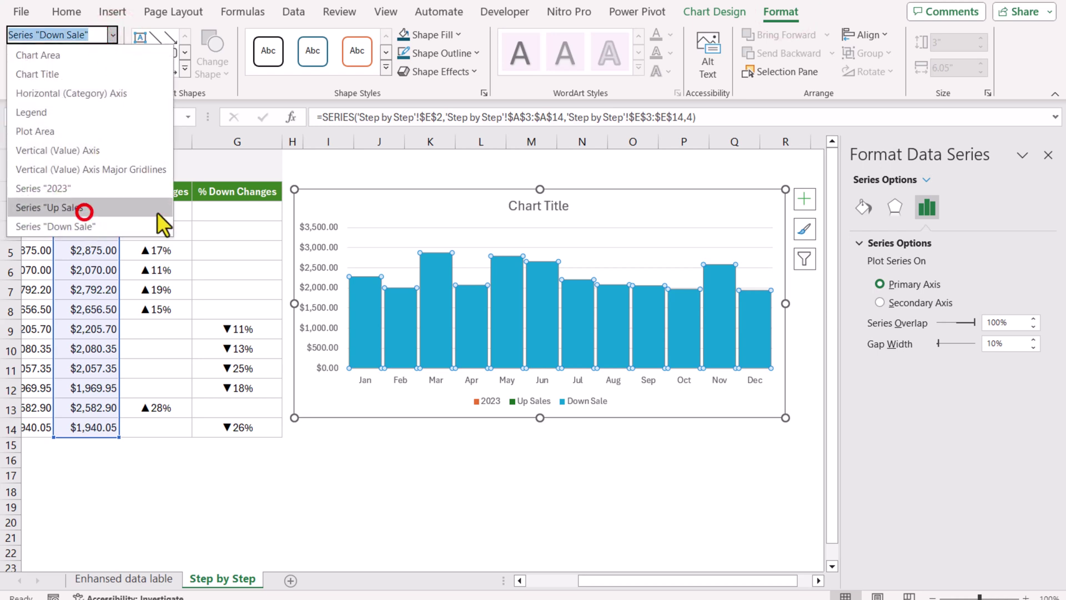
click(805, 198)
click(925, 265)
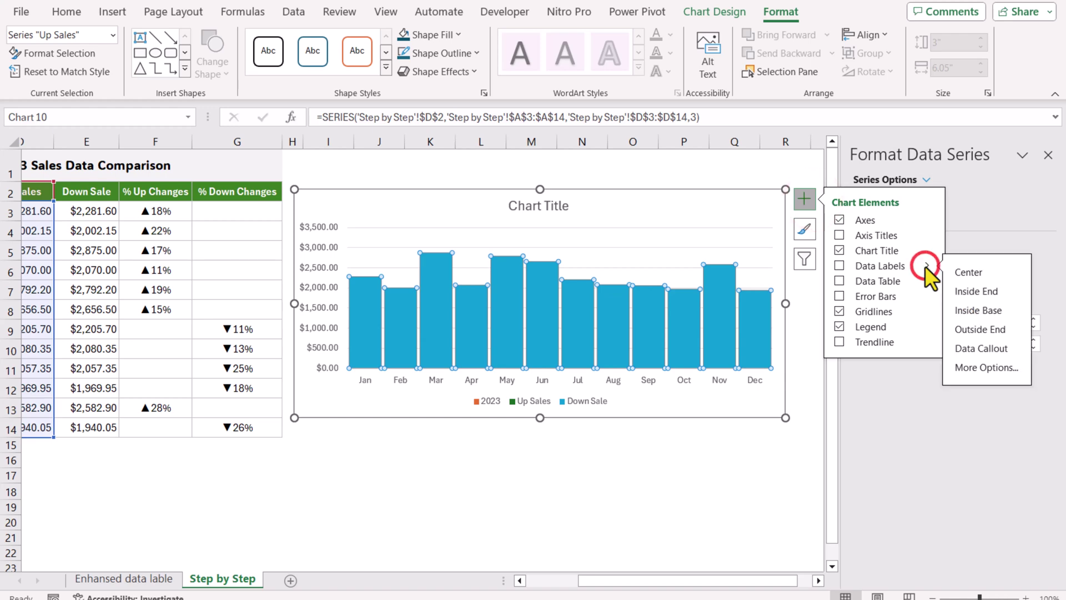
click(999, 371)
- Replace the Up Sales label values with the ▲ percentages from cells F3:F14
click(958, 209)
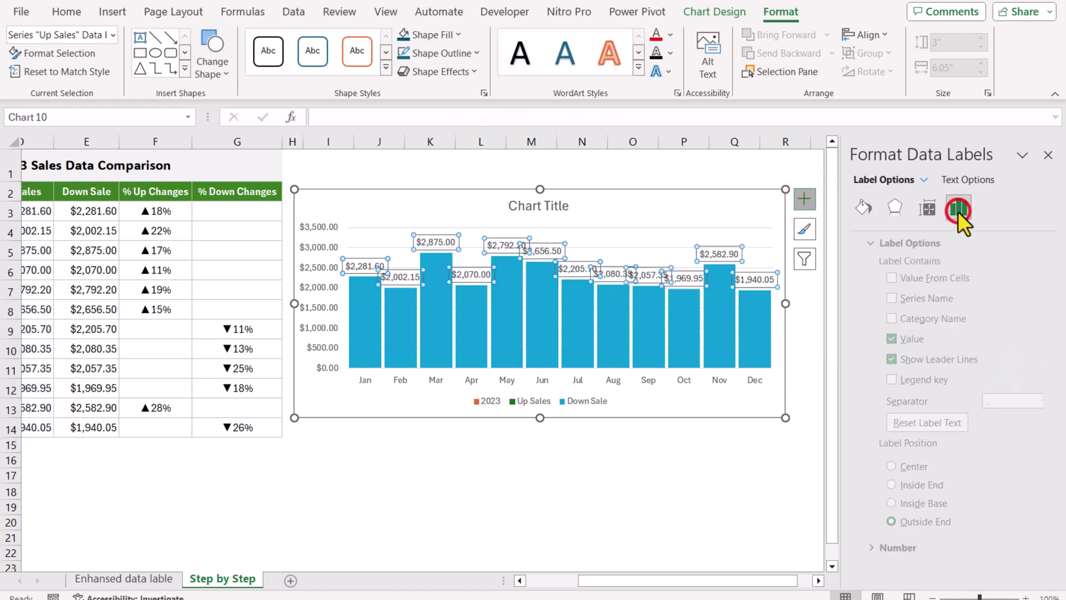
click(882, 339)
click(880, 278)
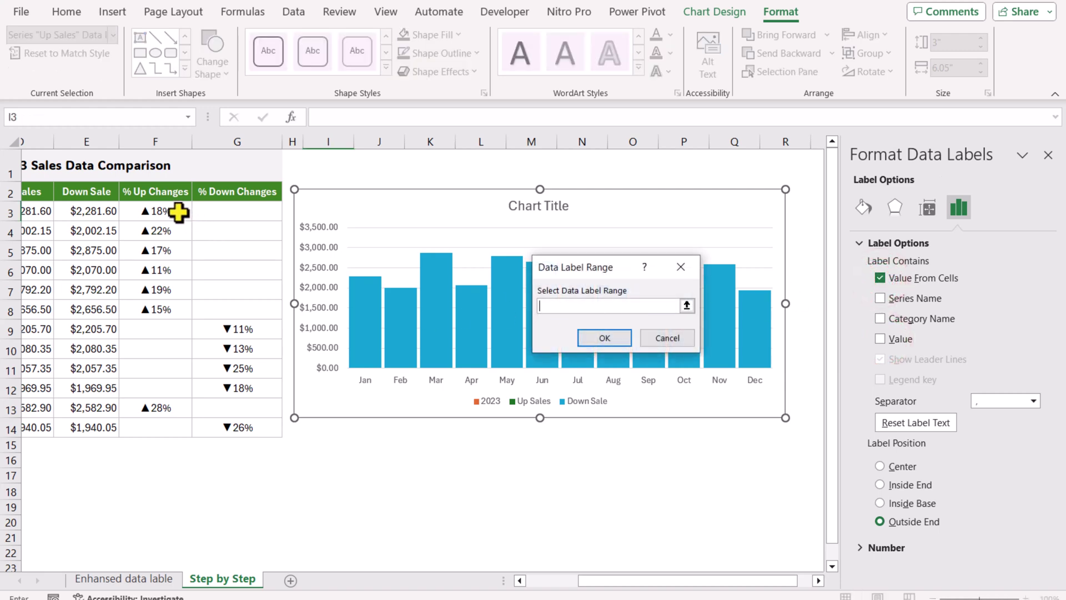
drag(179, 210, 161, 427)
click(605, 337)
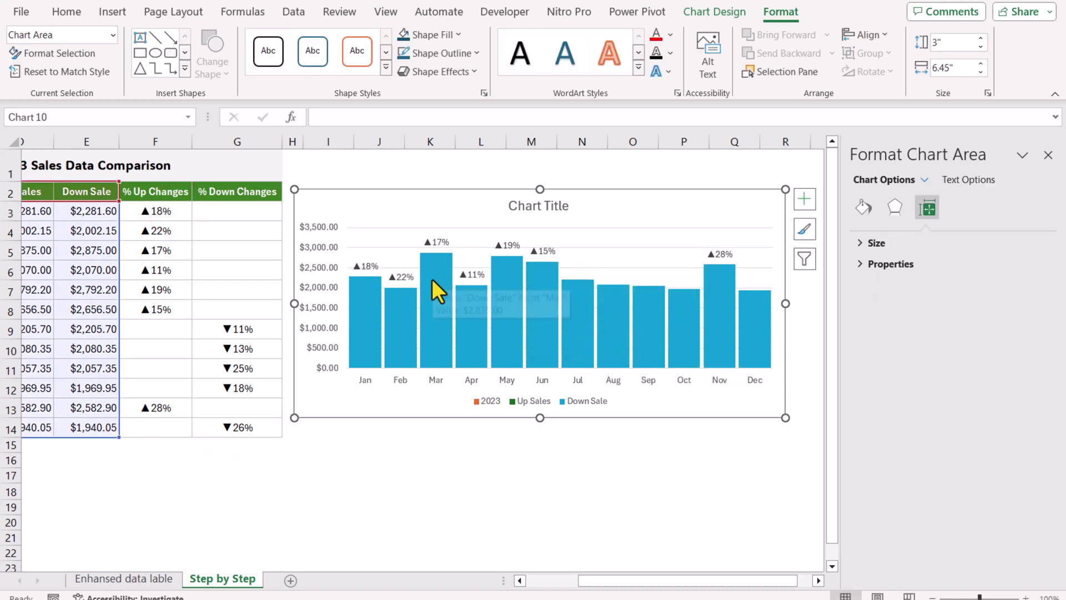
click(113, 35)
click(89, 246)
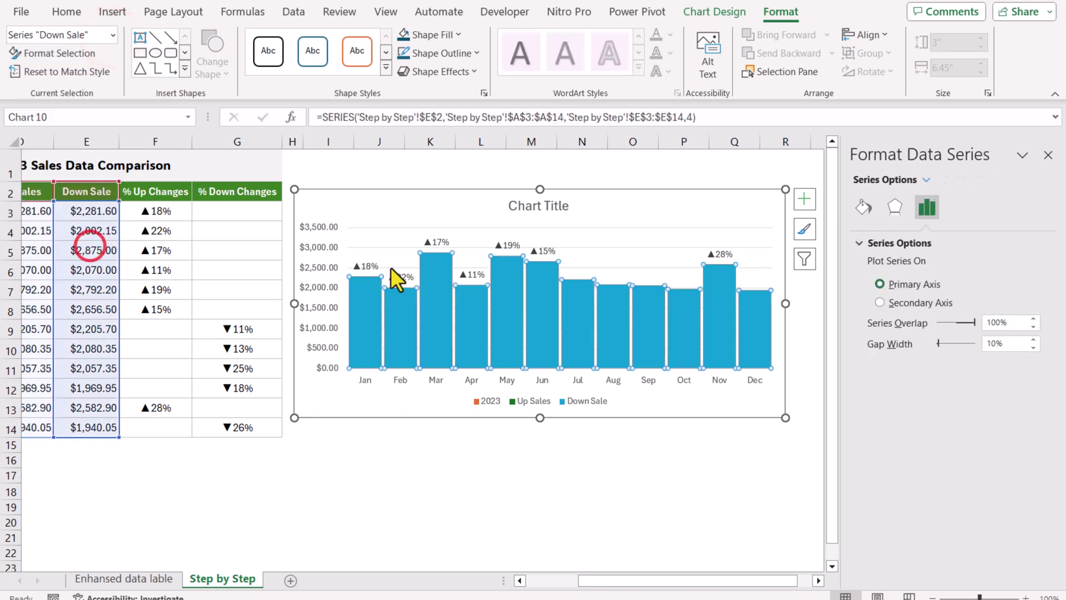
- Add Down Sale data labels showing the ▼ percentages from G3:G14 instead of sales values
click(805, 200)
click(924, 265)
click(966, 367)
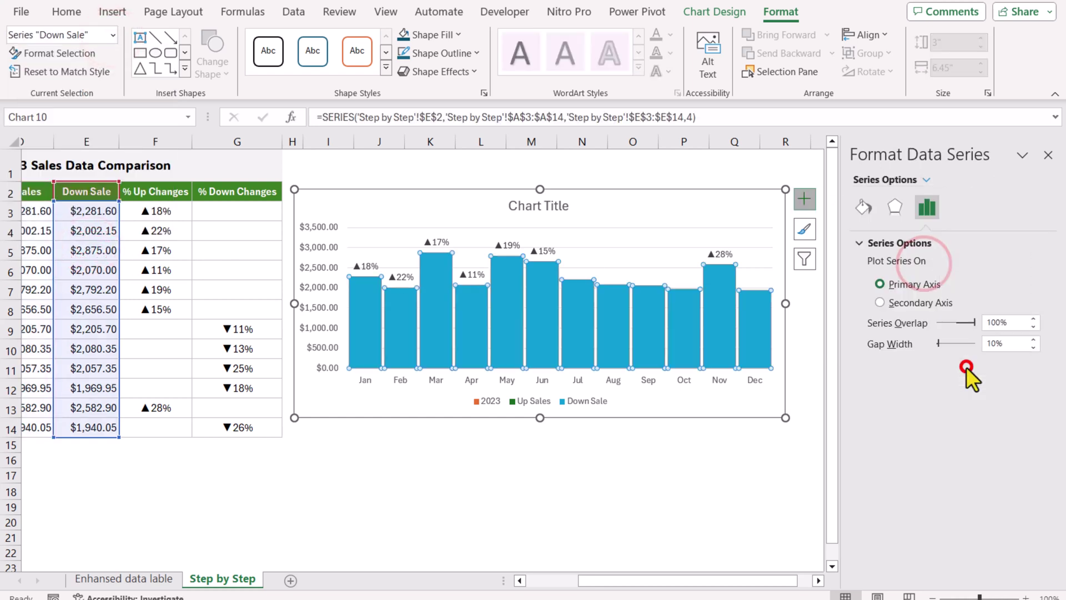
click(960, 208)
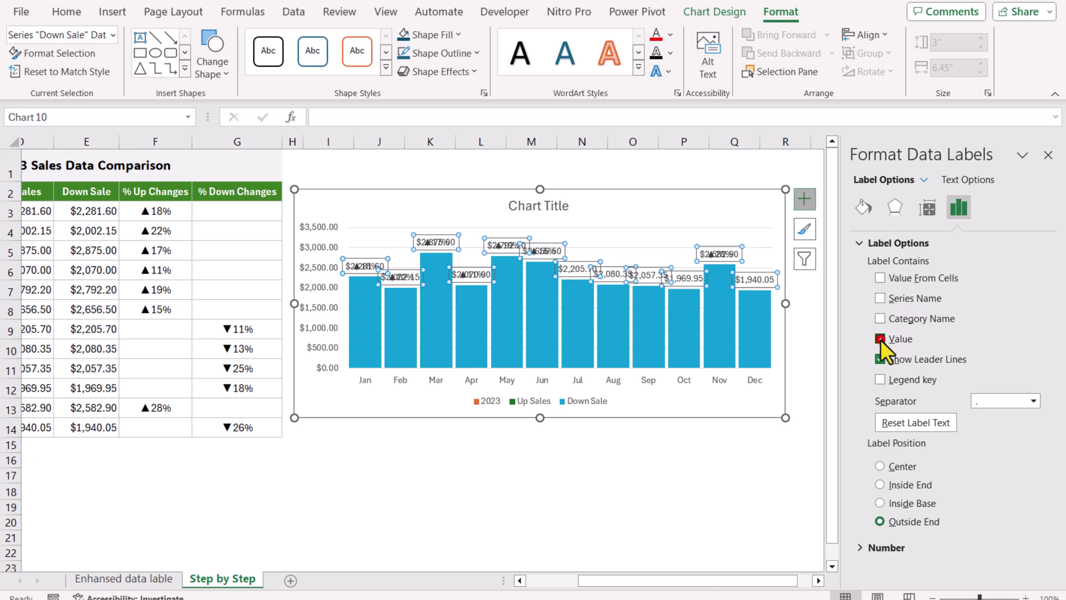
click(881, 339)
click(881, 278)
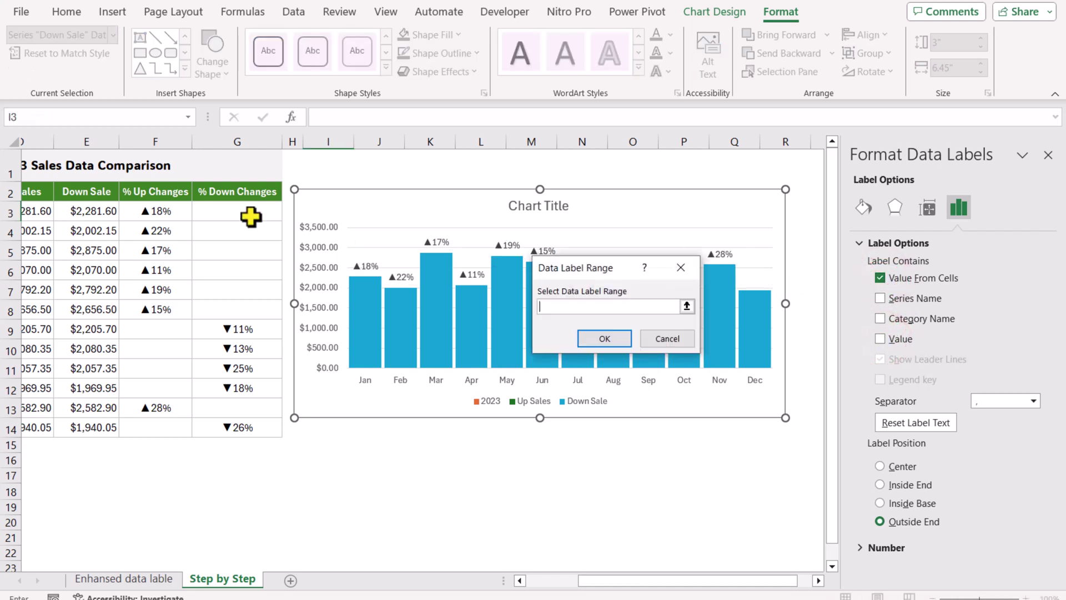
drag(249, 210, 248, 427)
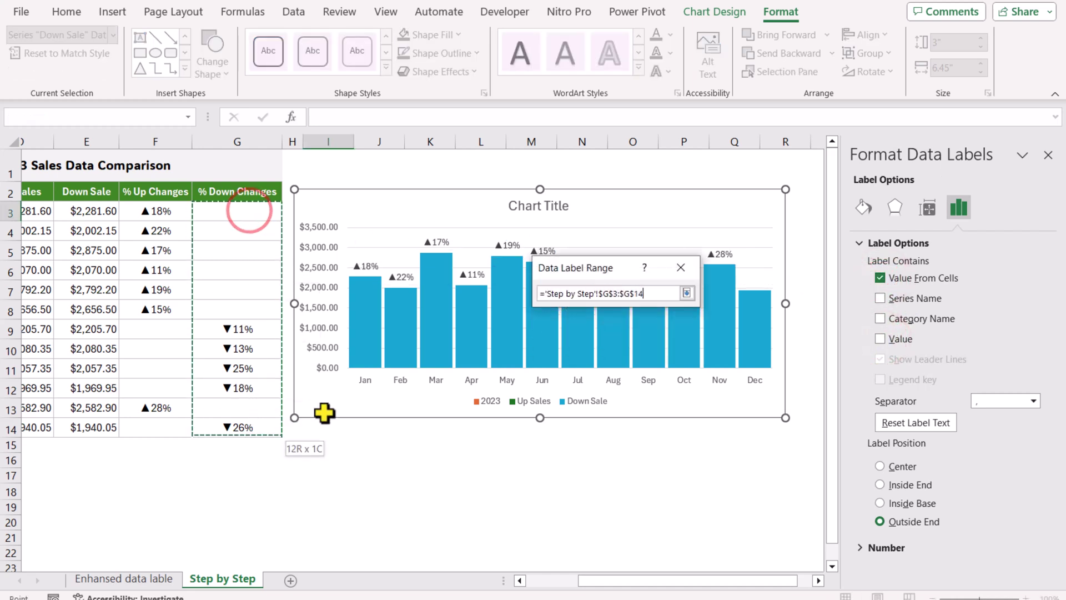
click(605, 338)
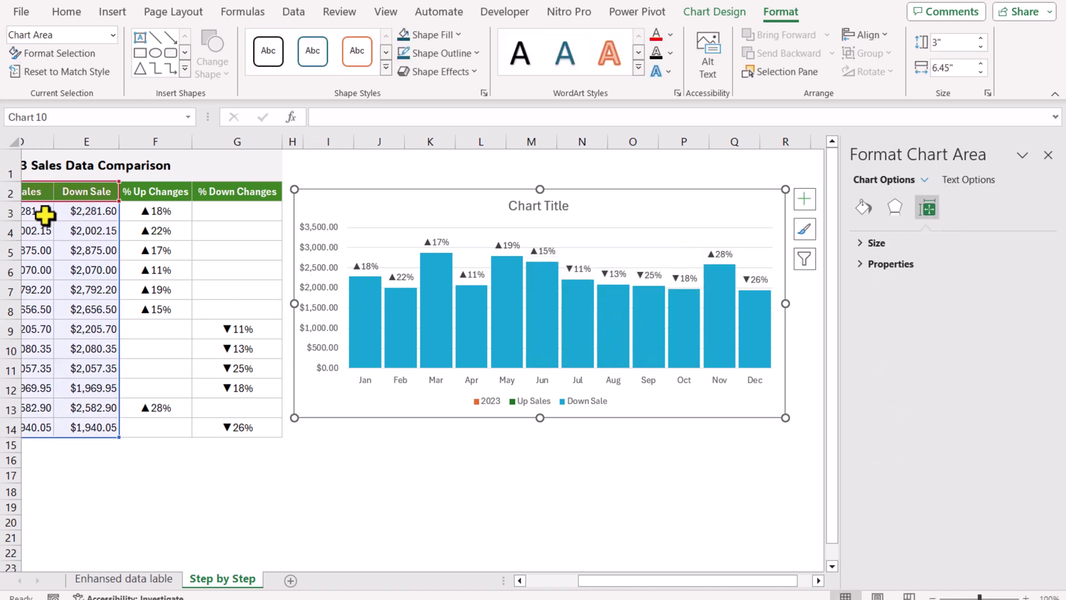
- Select the 2023 series and add data labels with their full settings pane
click(112, 35)
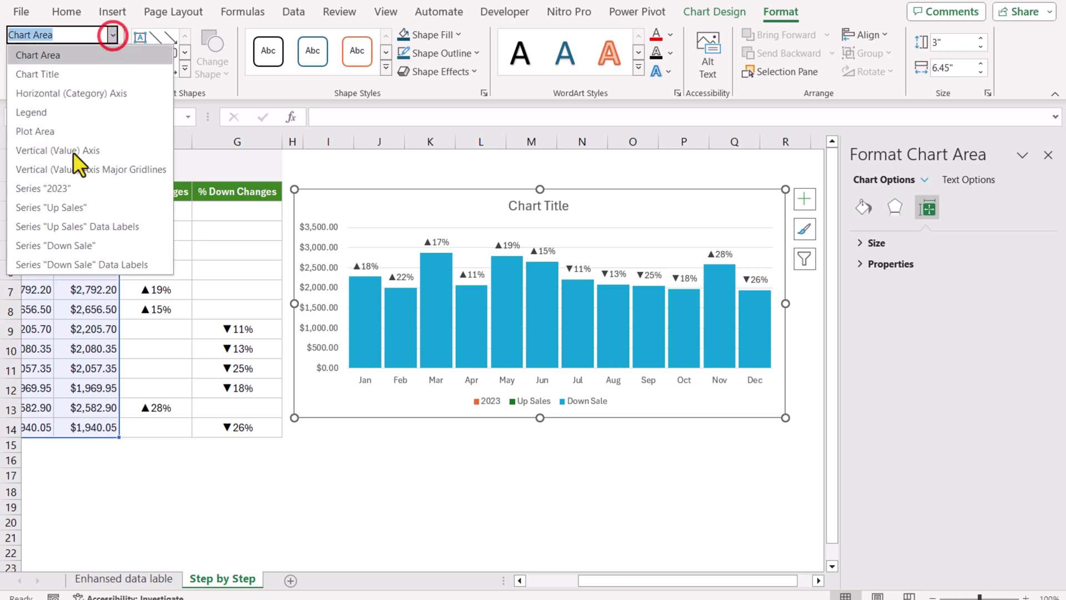
click(61, 191)
click(805, 200)
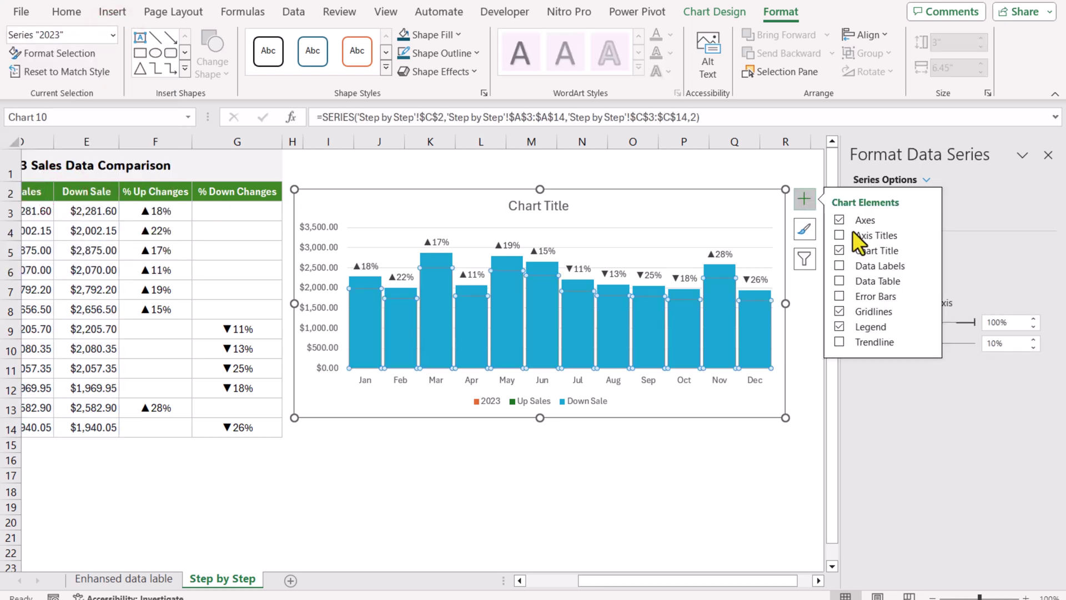
mouse_move(924, 266)
click(990, 365)
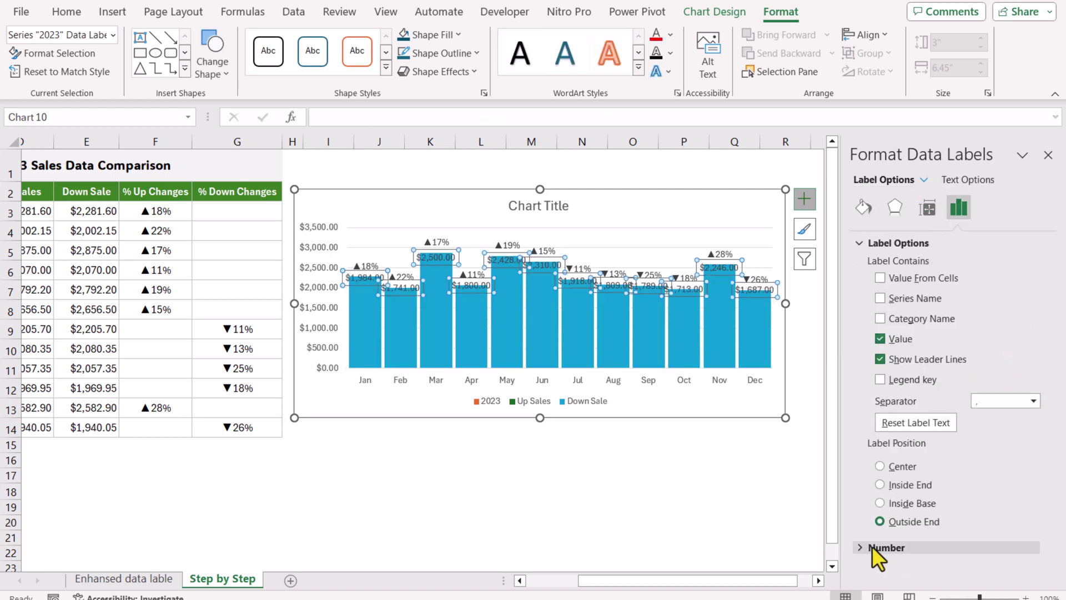
- Format the 2023 data labels as Currency with 0 decimal places
click(862, 547)
click(936, 493)
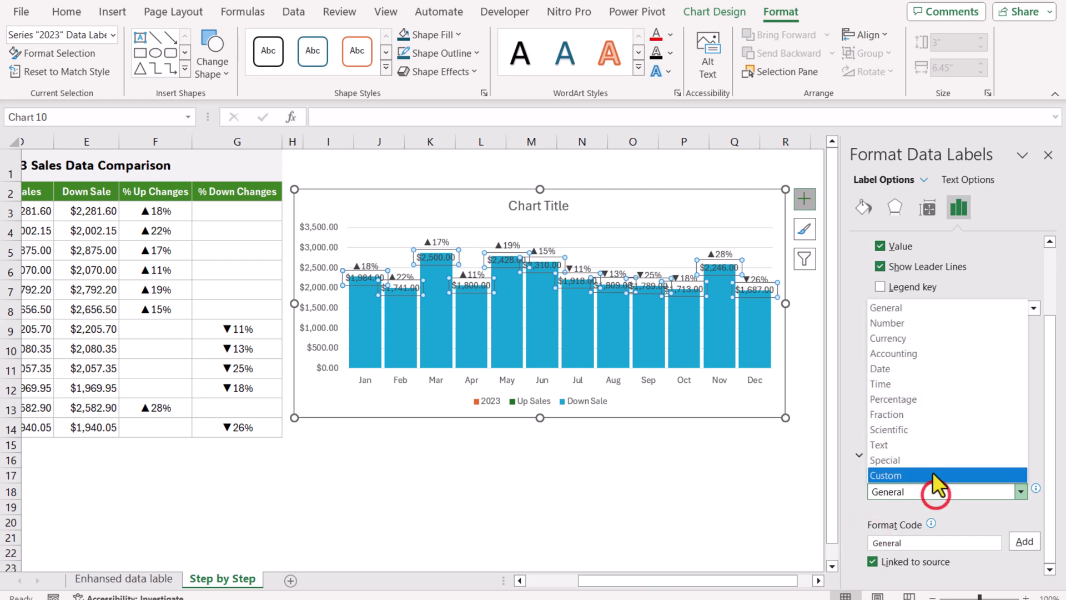
click(910, 340)
double_click(966, 492)
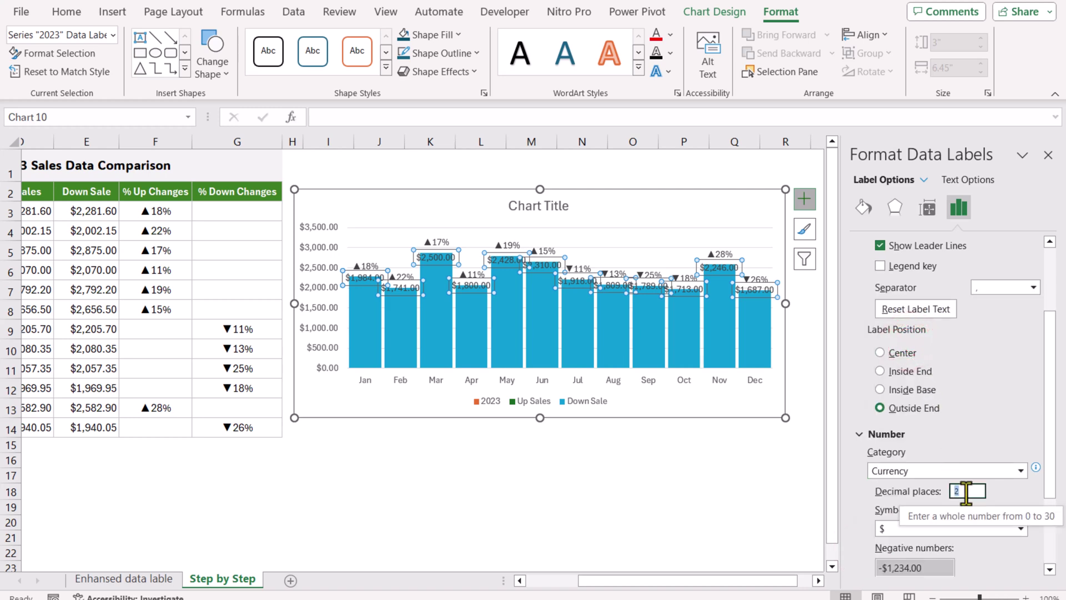
text(0)
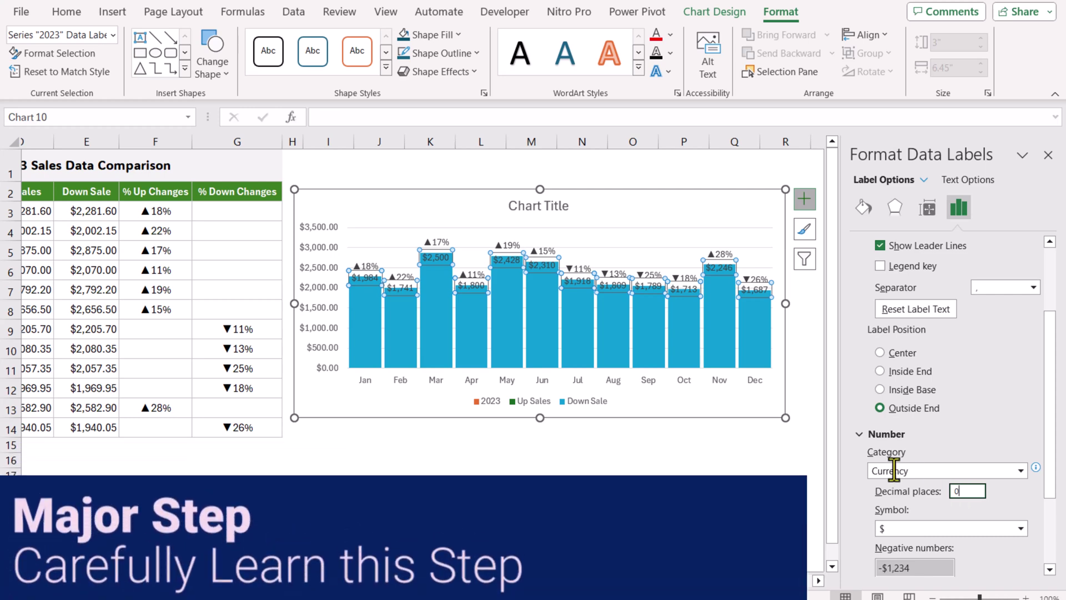
click(112, 34)
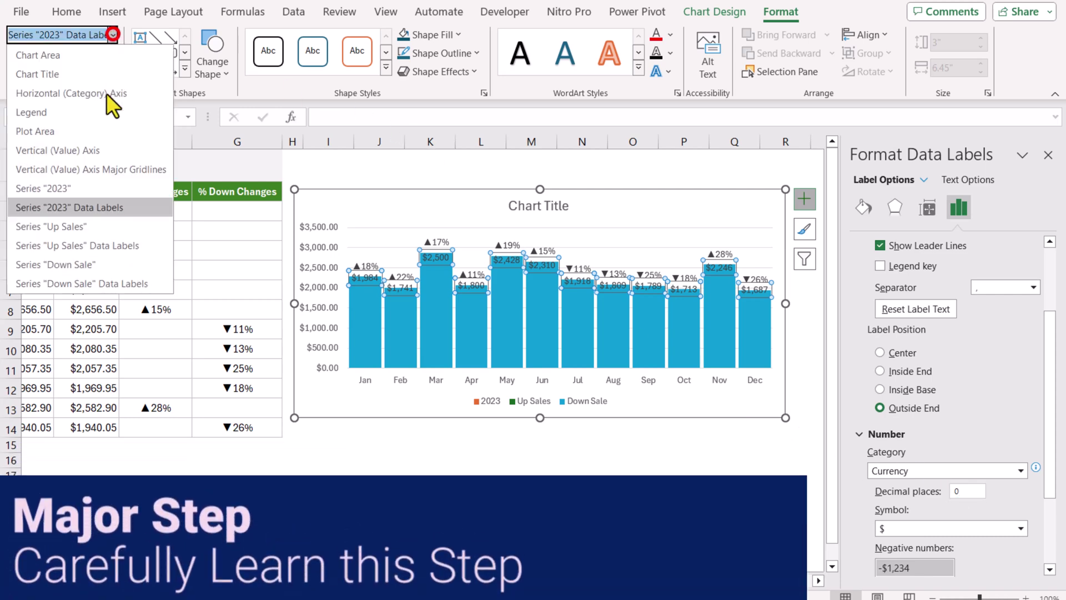
- Set both the Up Sales and Down Sale bars to No Fill
click(92, 231)
click(432, 29)
click(446, 231)
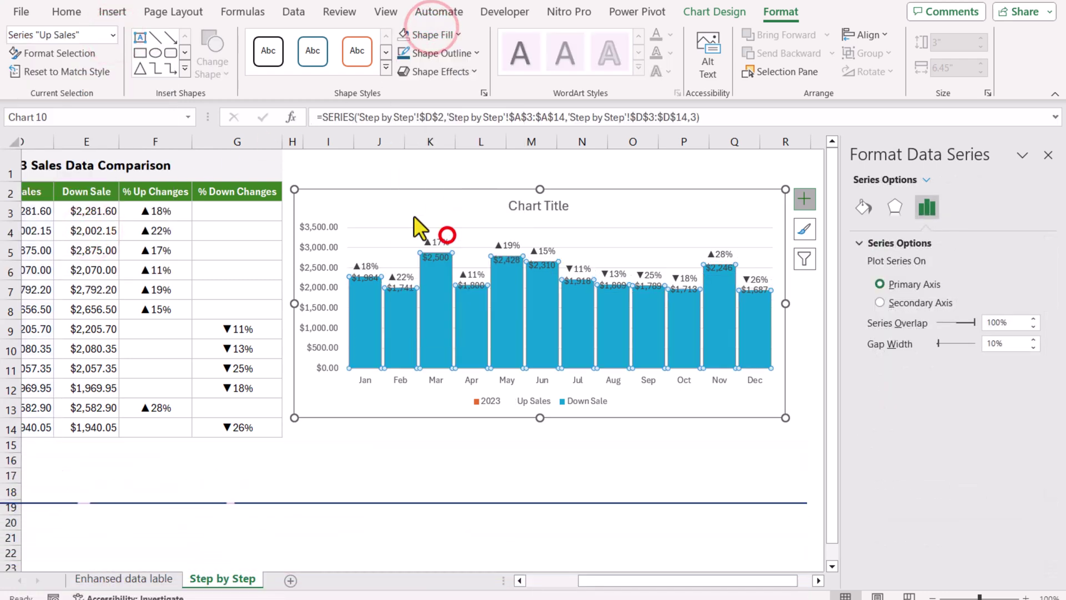
click(112, 34)
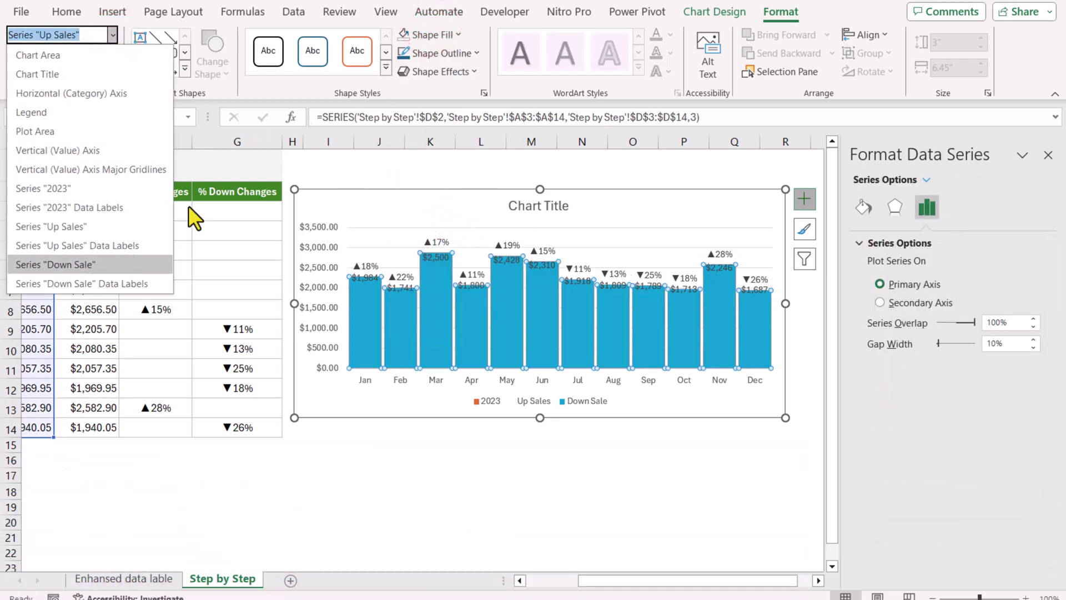
click(56, 265)
click(425, 34)
click(439, 231)
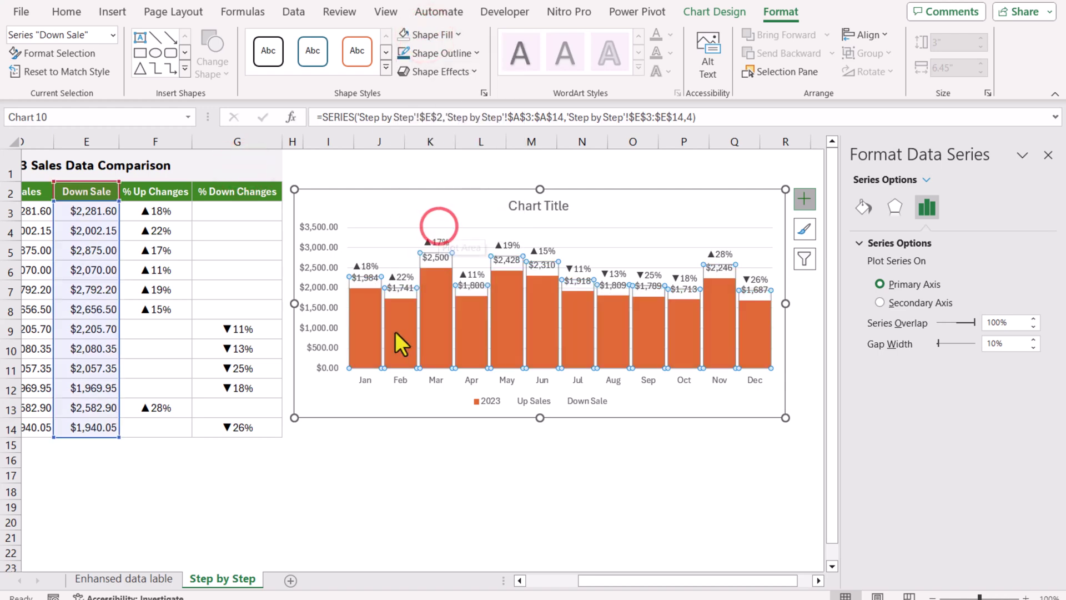
- Fill the 2023 columns dark teal
click(111, 35)
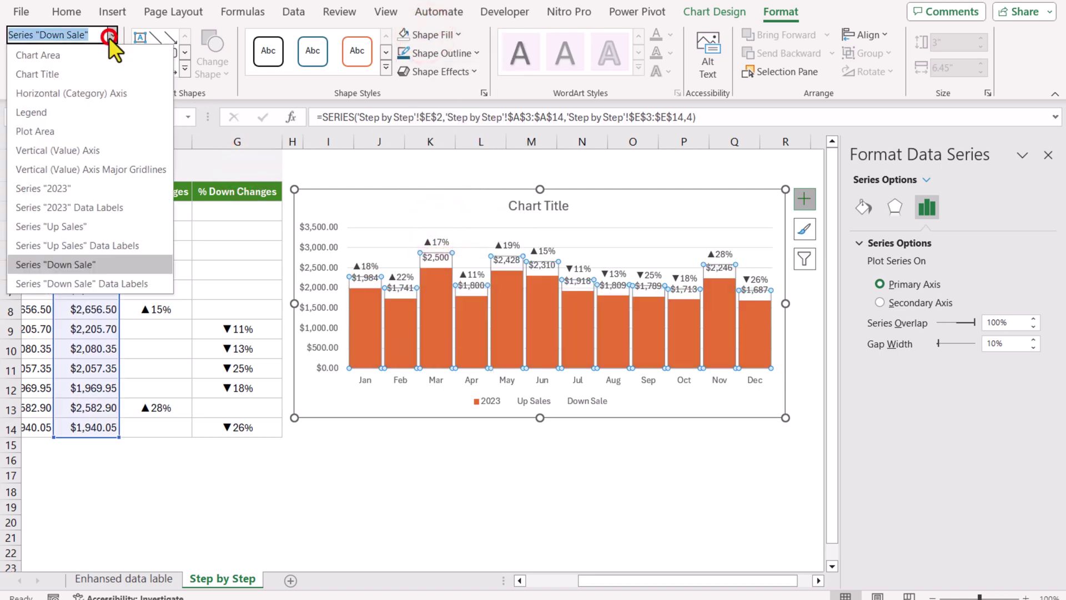
click(90, 188)
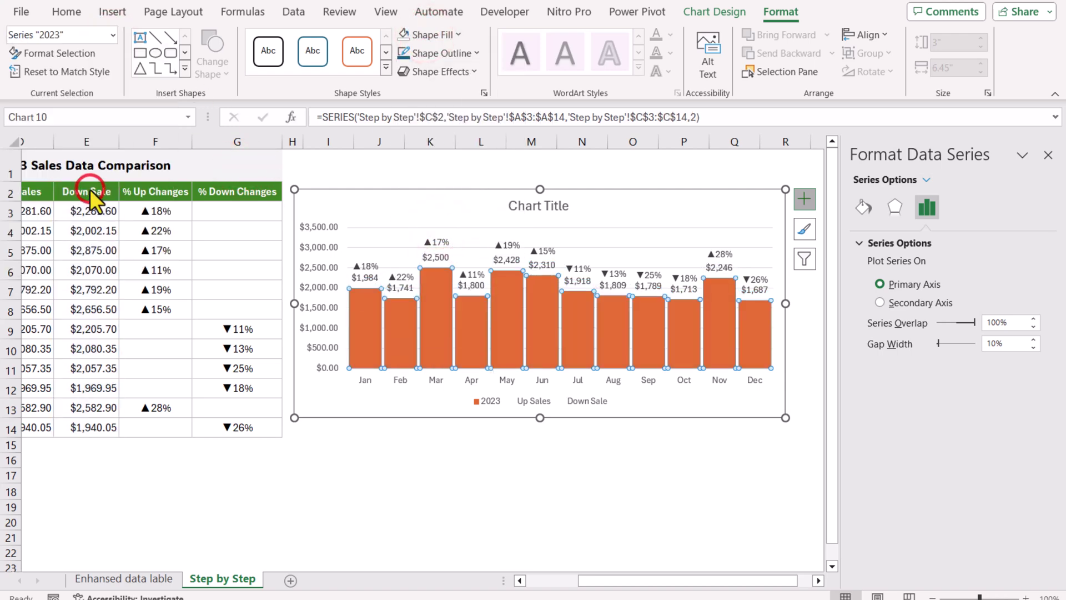
click(448, 37)
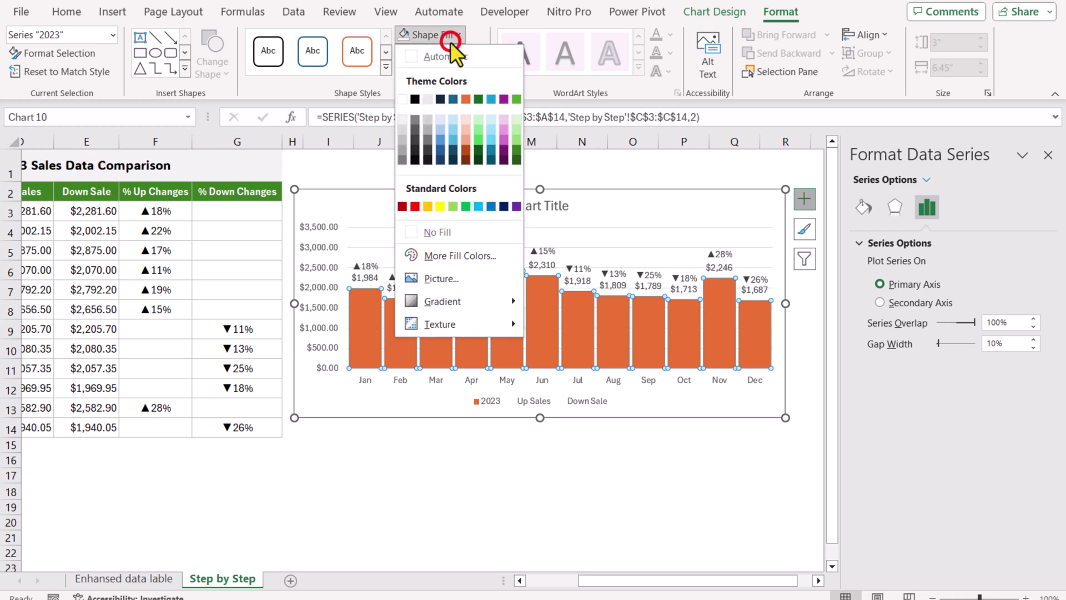
click(491, 160)
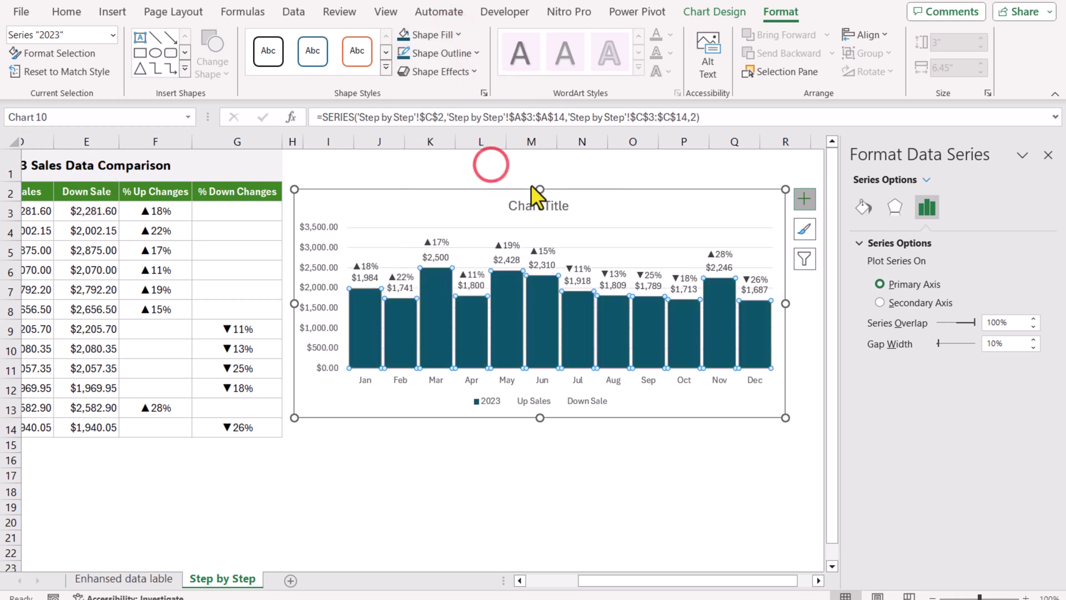
- Delete the chart legend and the vertical value axis
click(597, 248)
key(Escape)
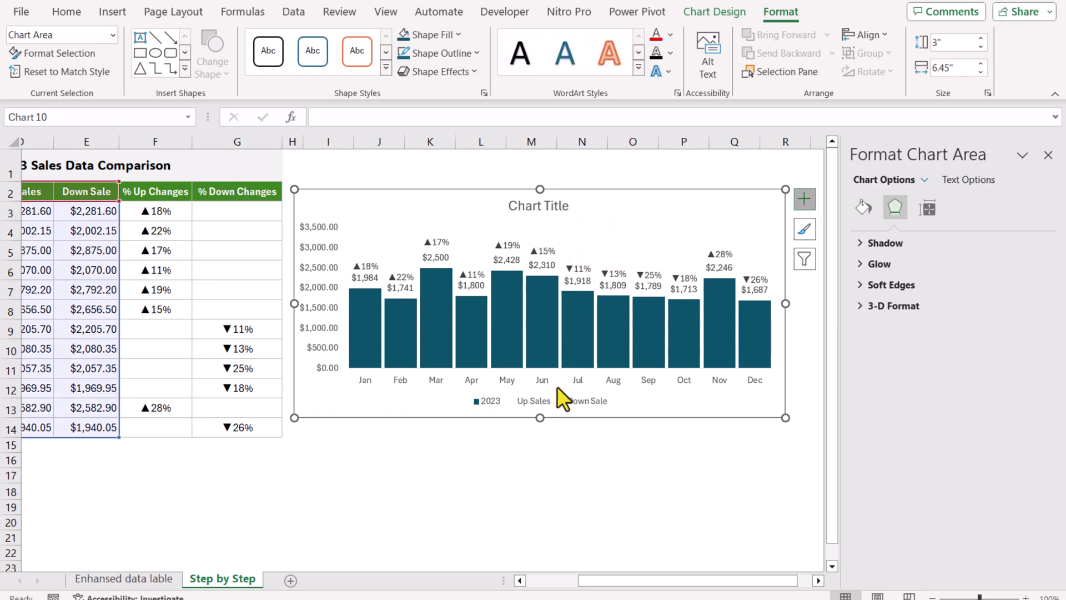
click(545, 403)
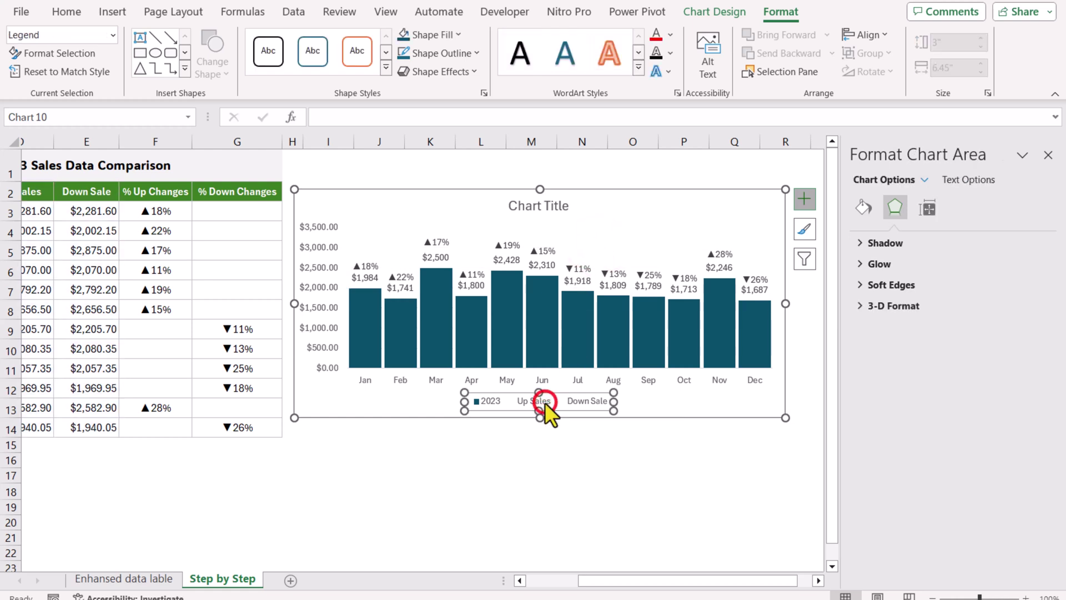
key(Delete)
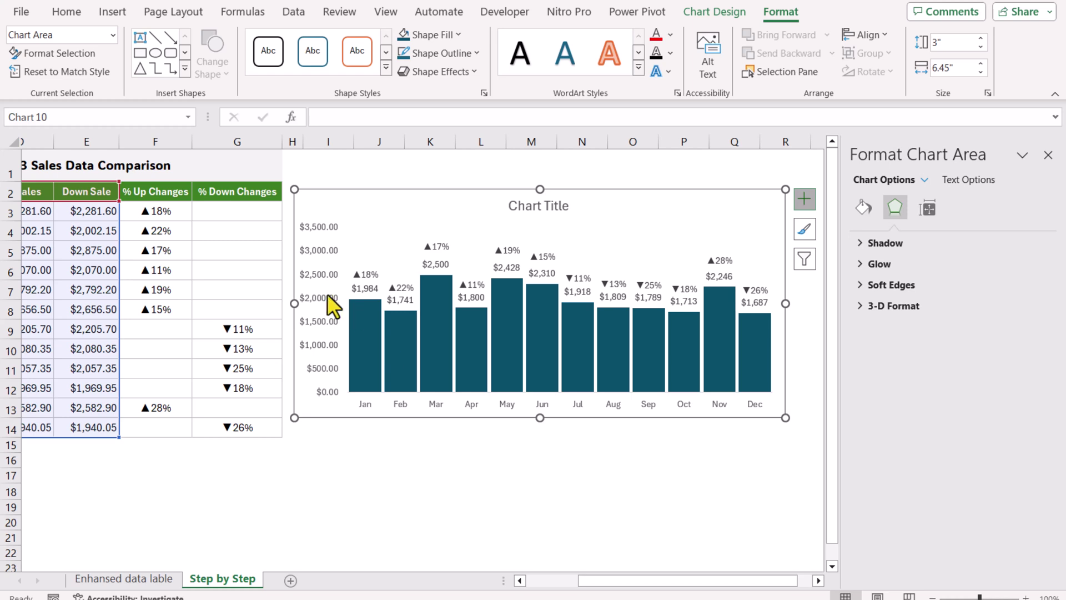
click(324, 250)
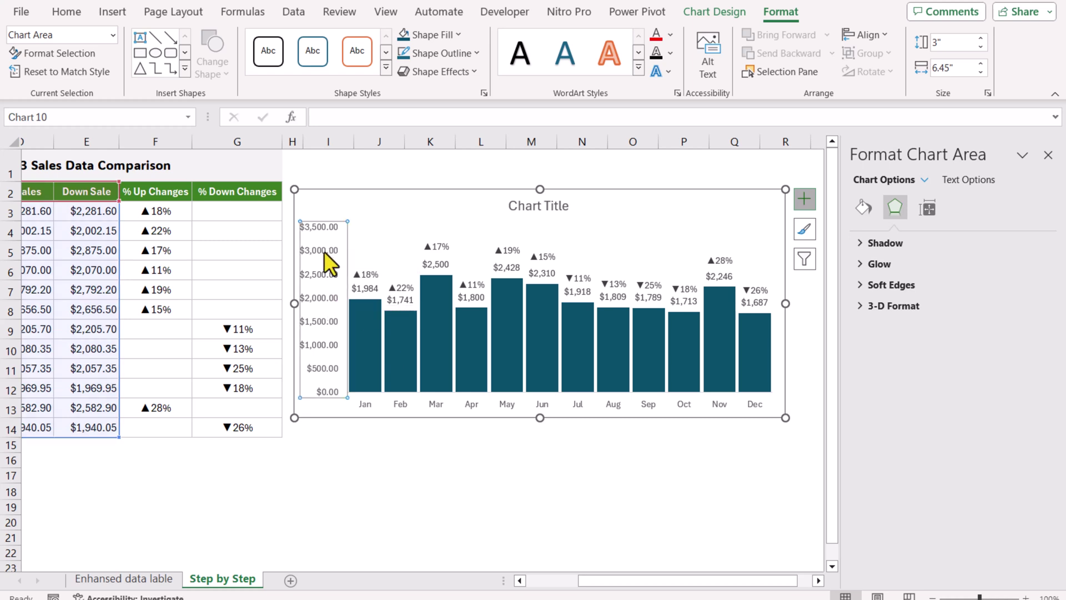
key(Delete)
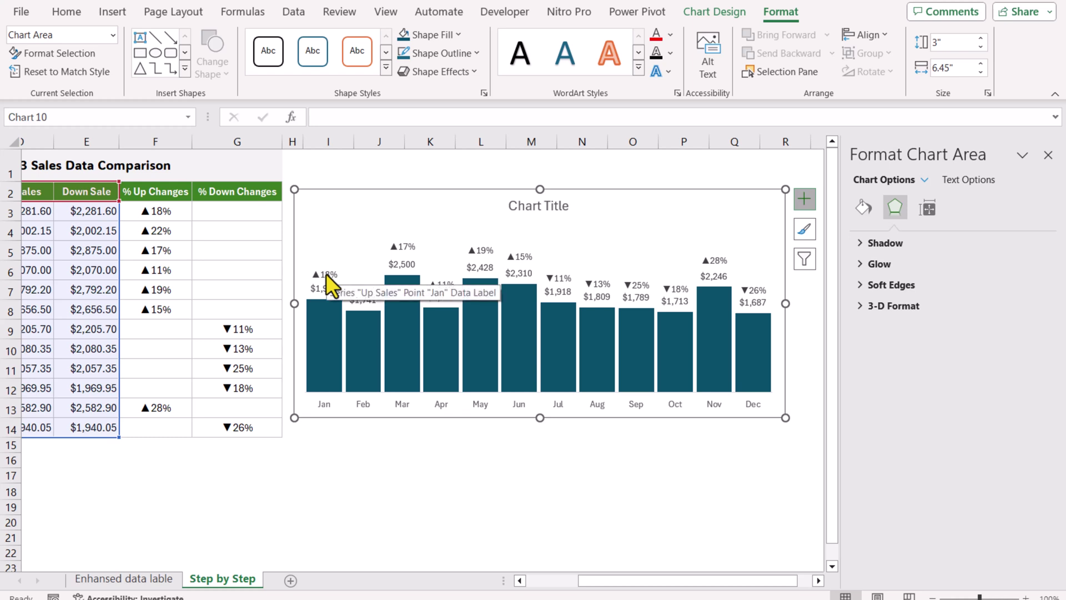
- Colour the Up Sales percentage labels green and the Down Sale labels red
click(325, 274)
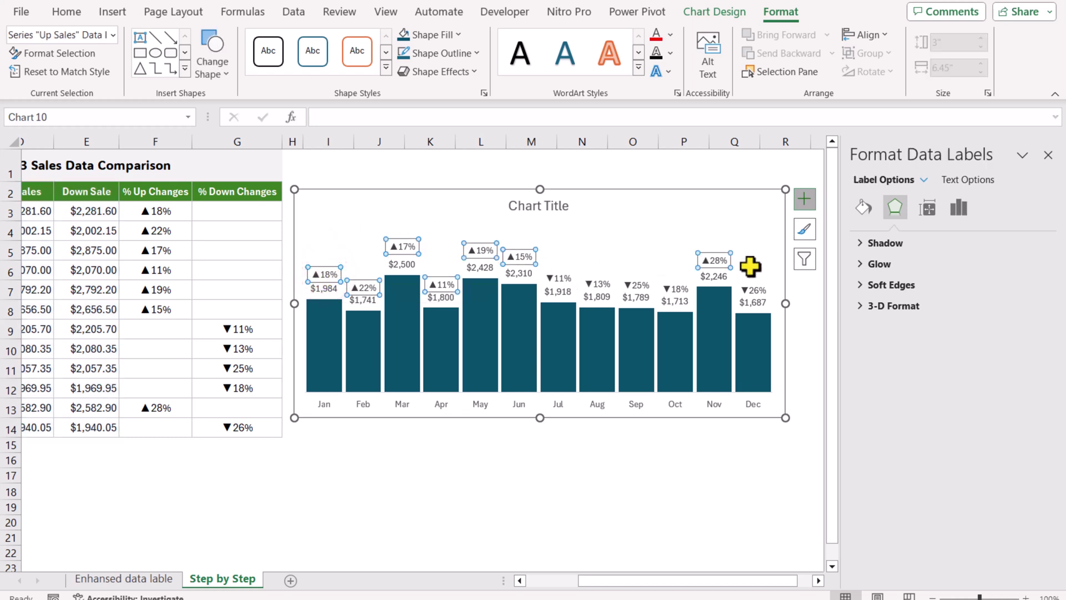
click(671, 35)
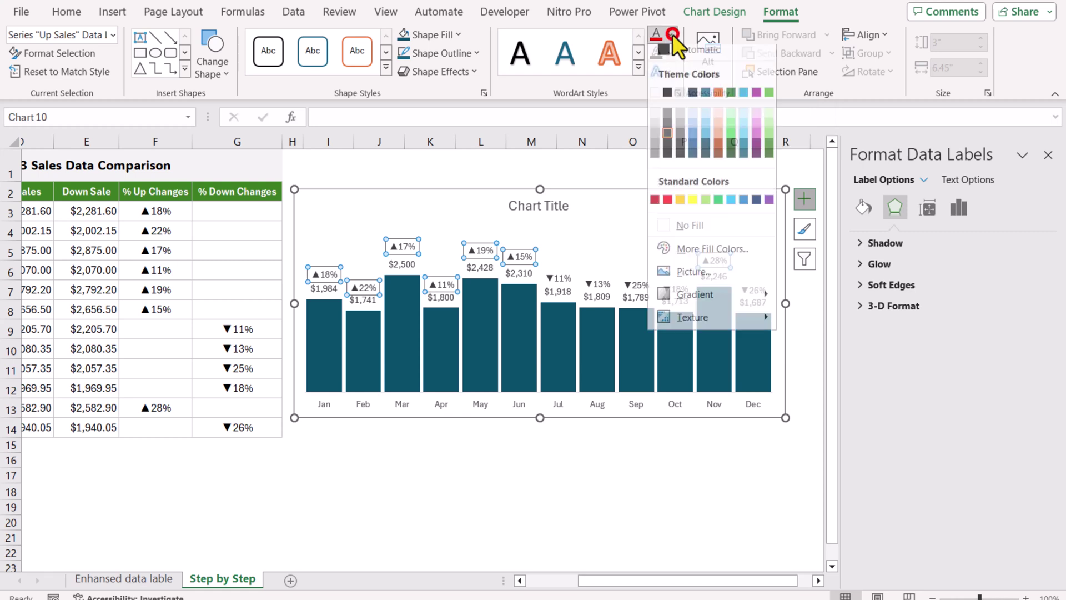
click(718, 206)
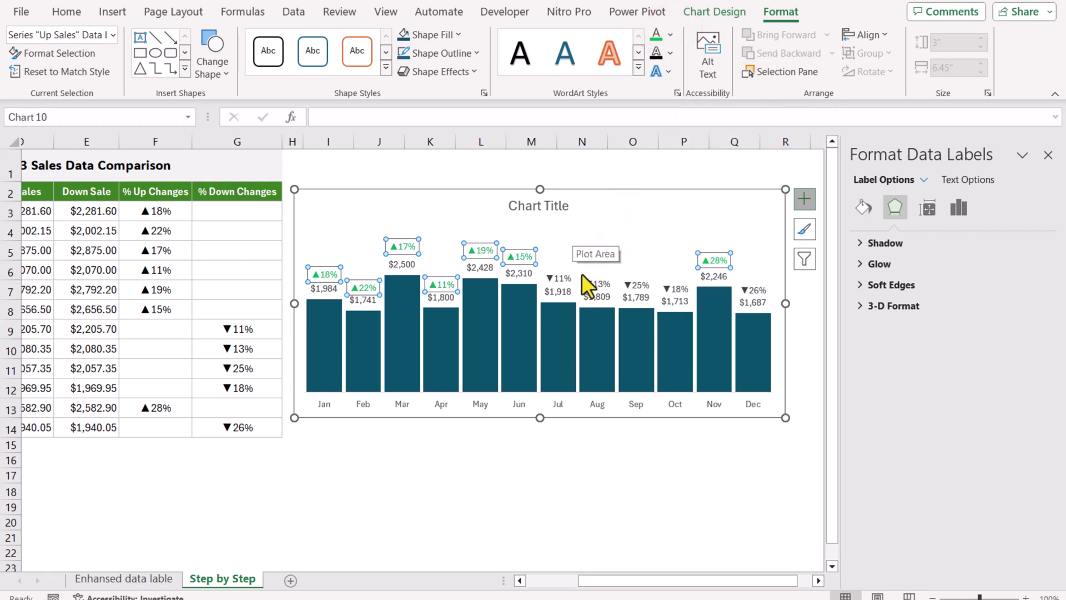
click(638, 285)
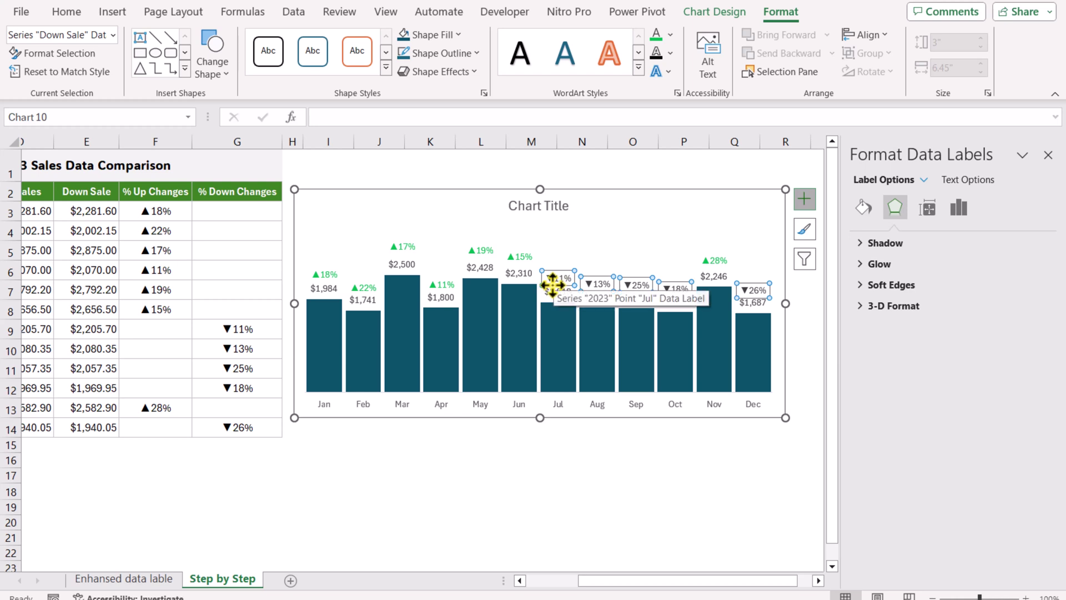
click(673, 37)
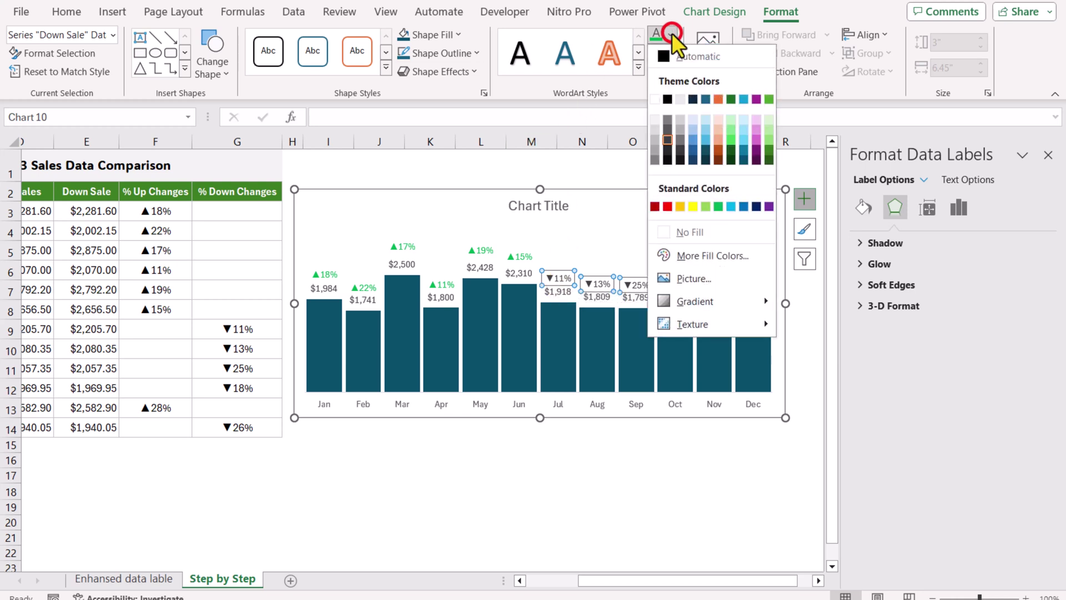
click(678, 204)
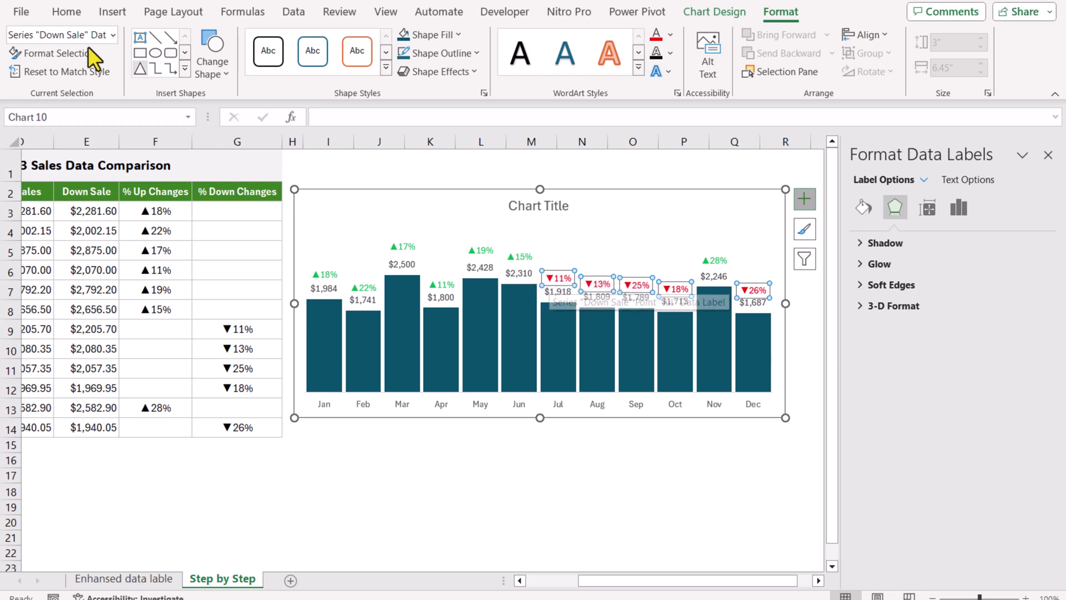
- Increase the font size of the red, green and dollar value labels to 10
click(67, 11)
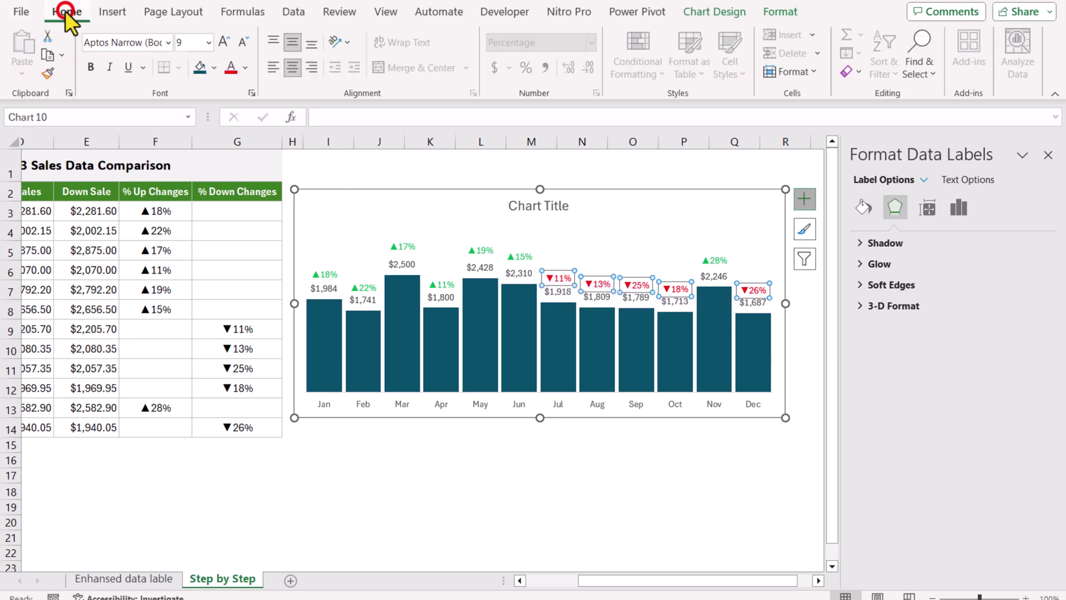
click(222, 42)
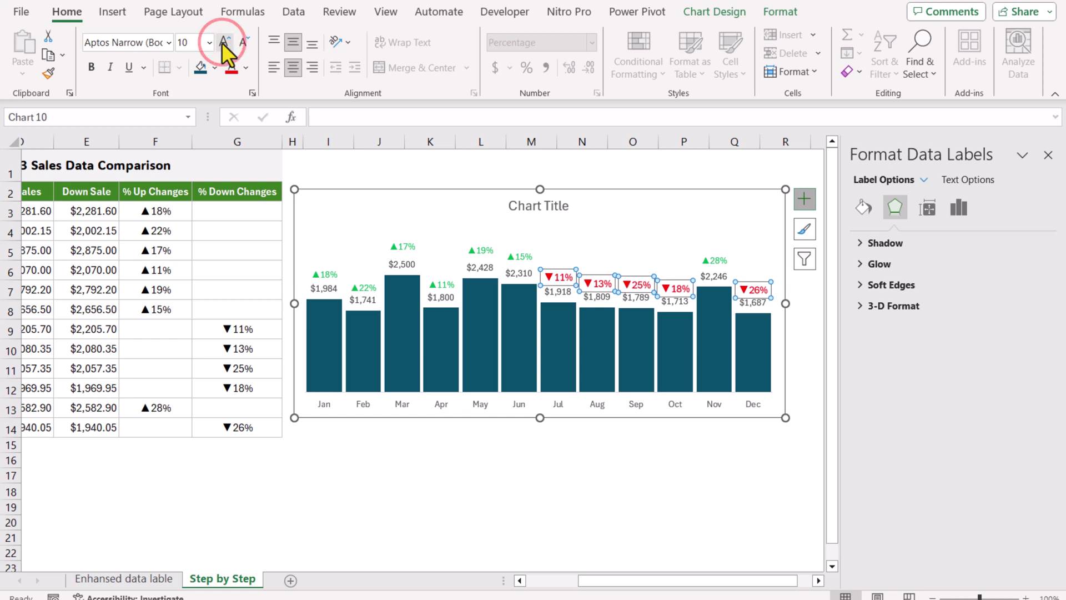
click(519, 257)
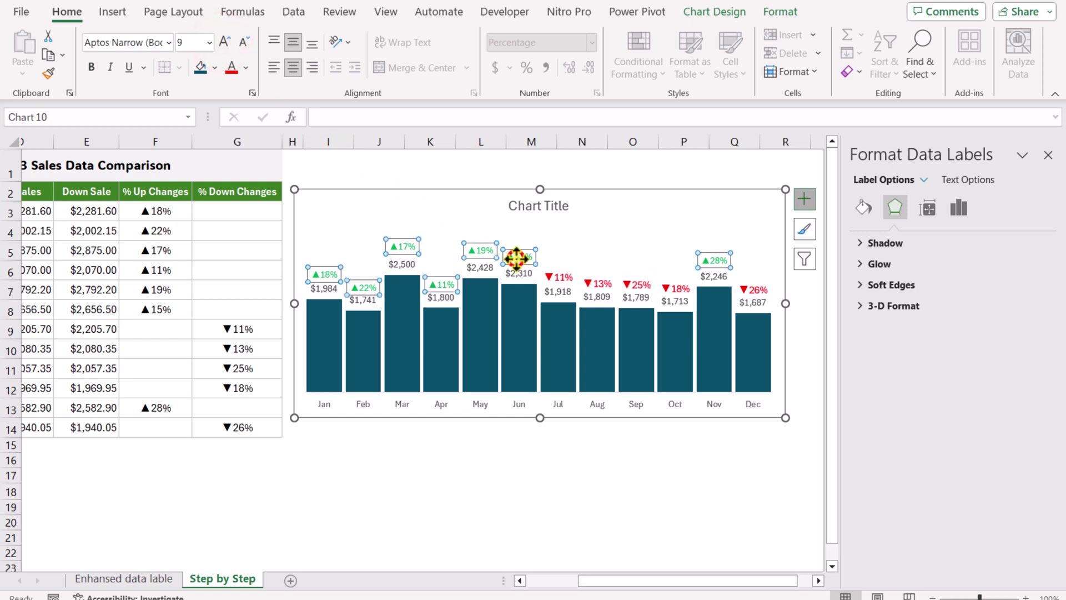
click(225, 42)
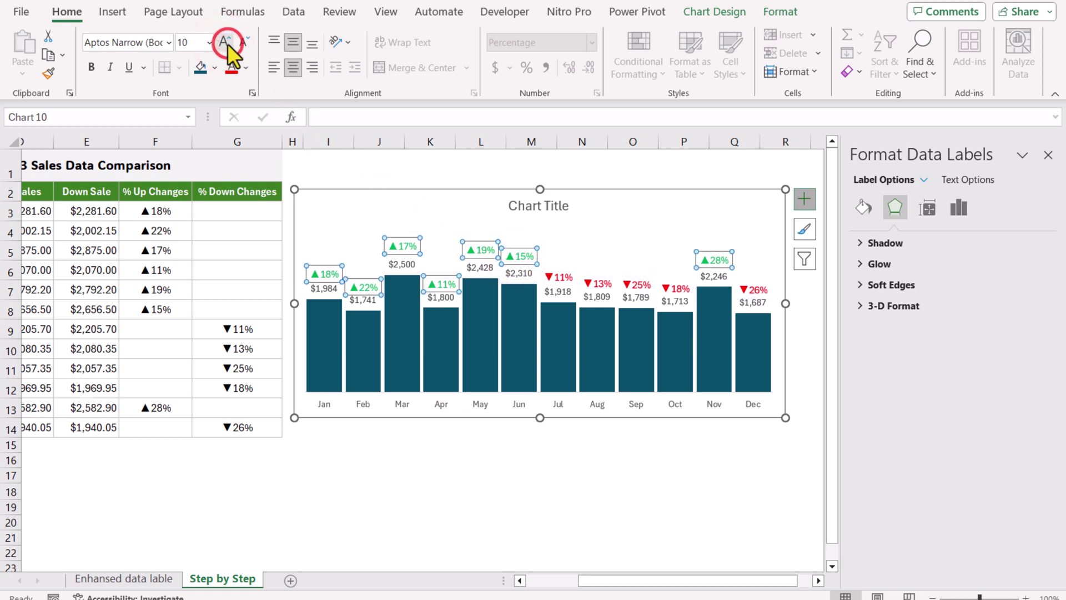
click(478, 269)
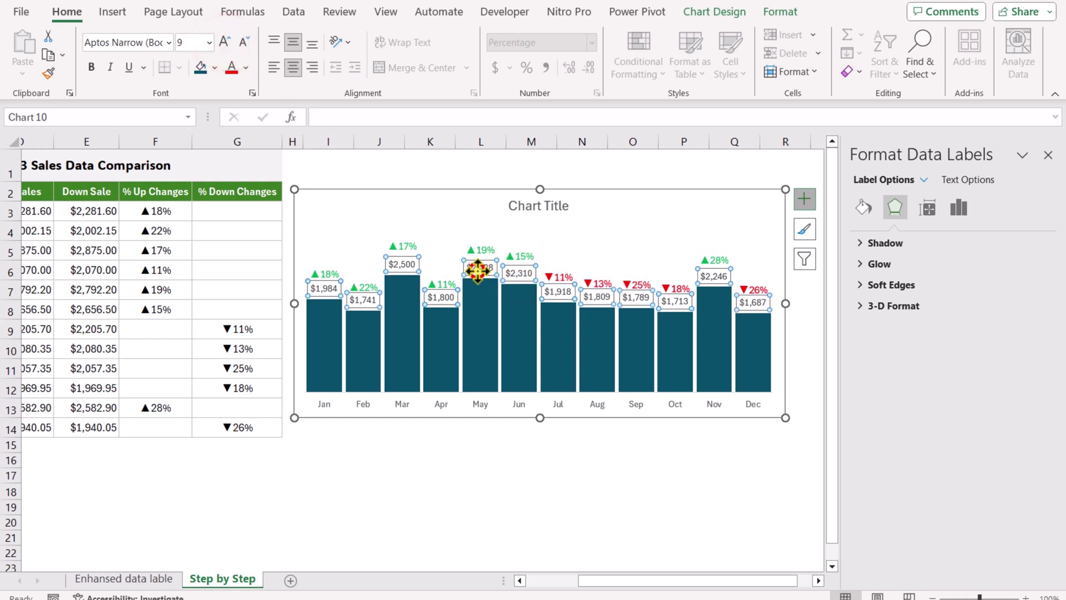
click(225, 42)
- Change D3 and E3 to =C3*1.2 and copy both formulas down to row 14
scroll(356, 188, left, 1)
click(356, 187)
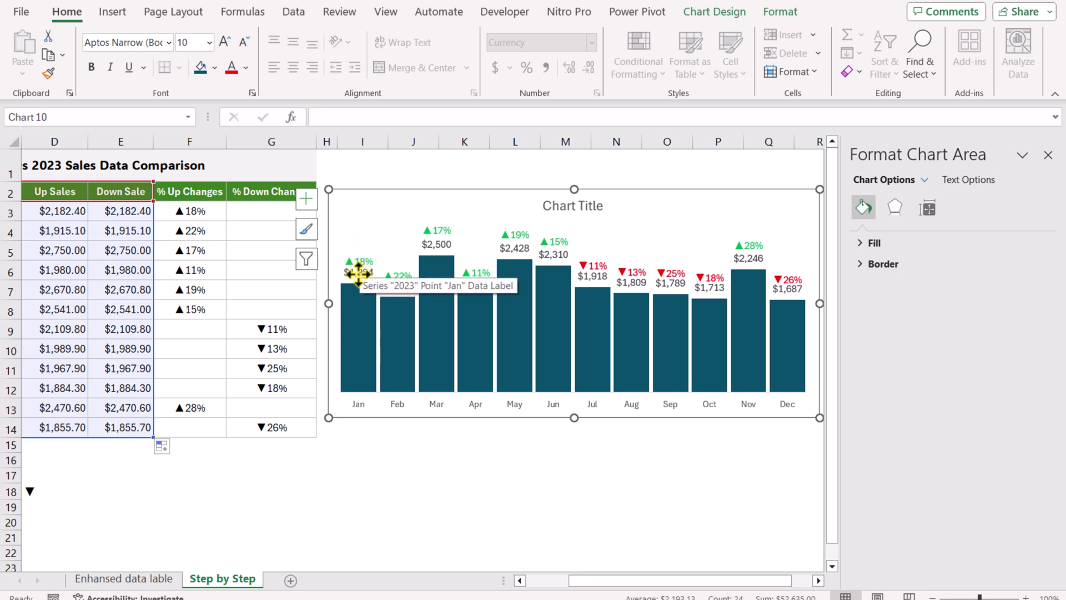
click(76, 212)
click(377, 115)
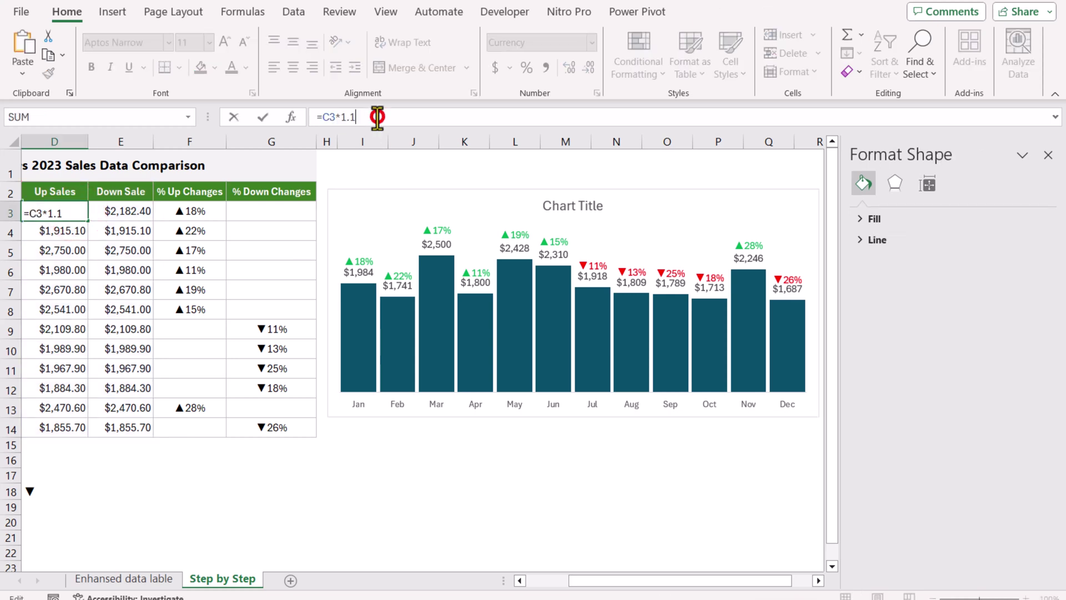
key(BackSpace)
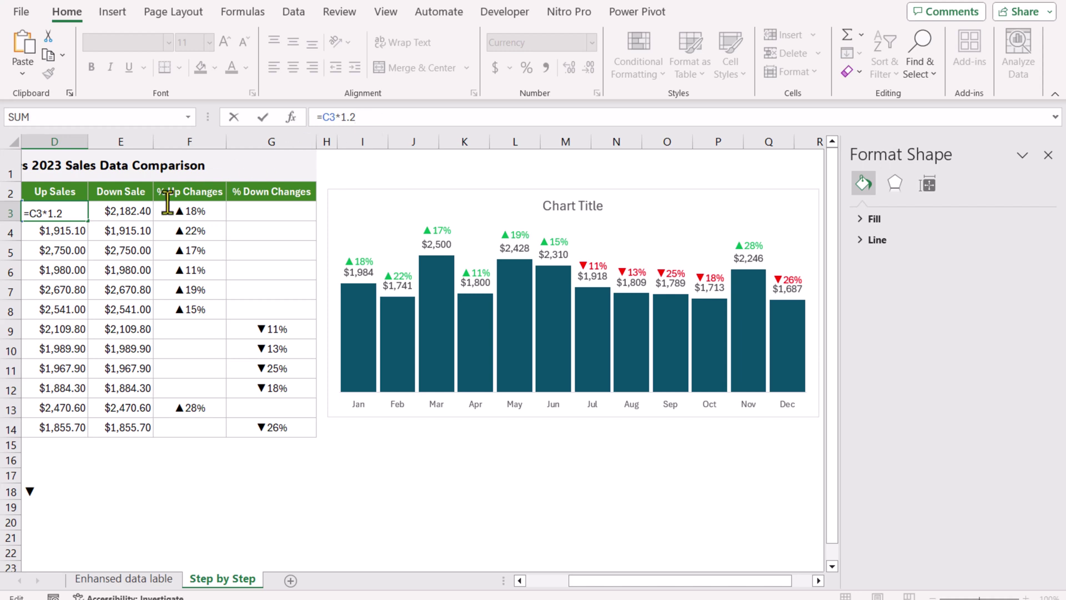
click(146, 210)
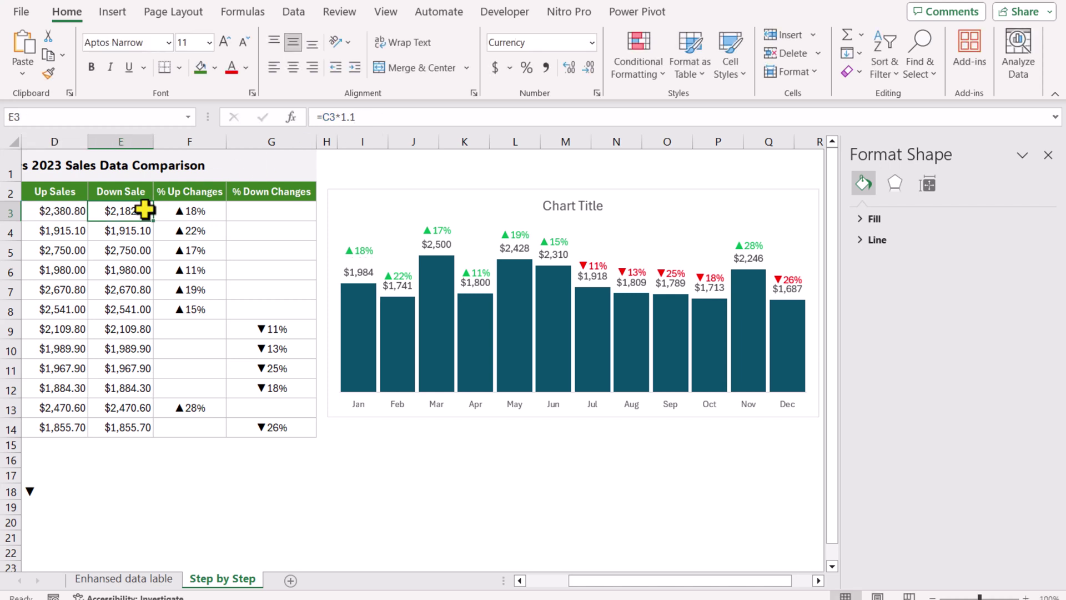
click(375, 119)
key(BackSpace)
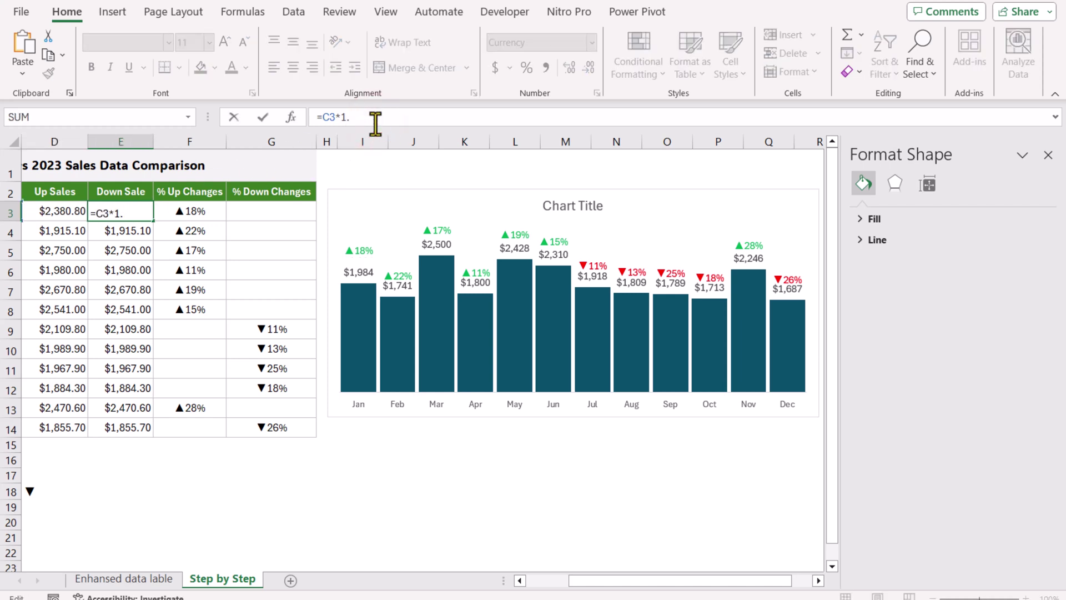
drag(78, 210, 131, 213)
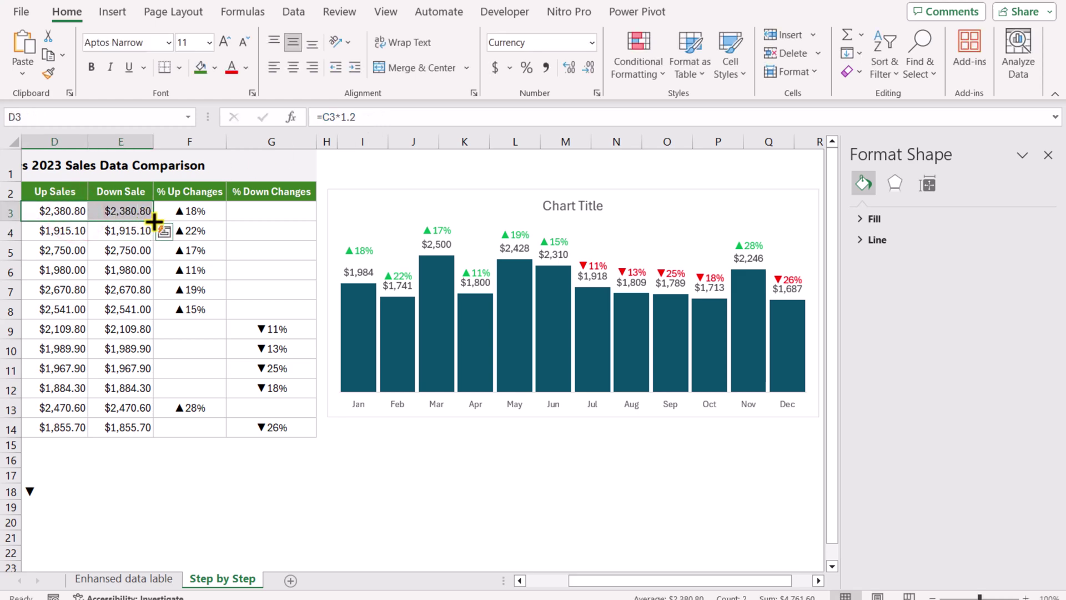
double_click(154, 221)
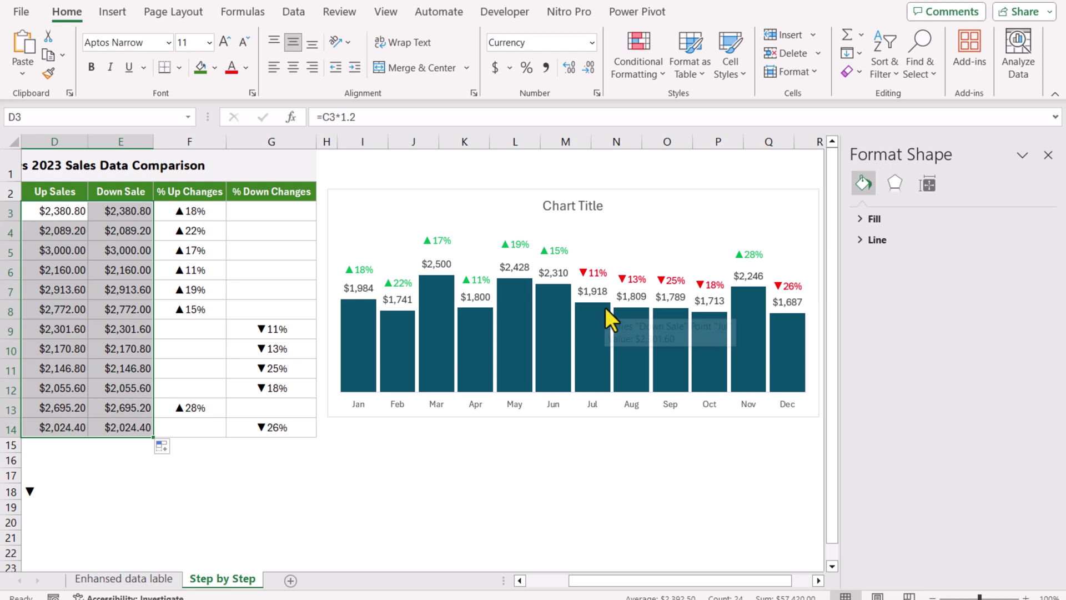
- Link the chart title to merged heading cell A1, reading '2022 vs 2023 Sales Data Comparison'
mouse_move(605, 307)
click(568, 210)
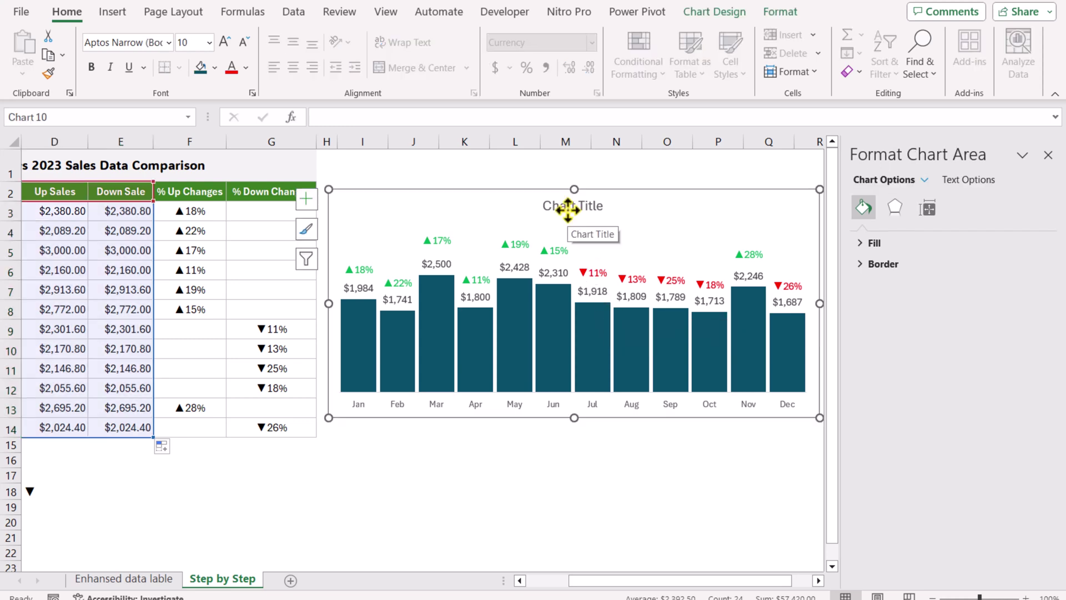
click(568, 210)
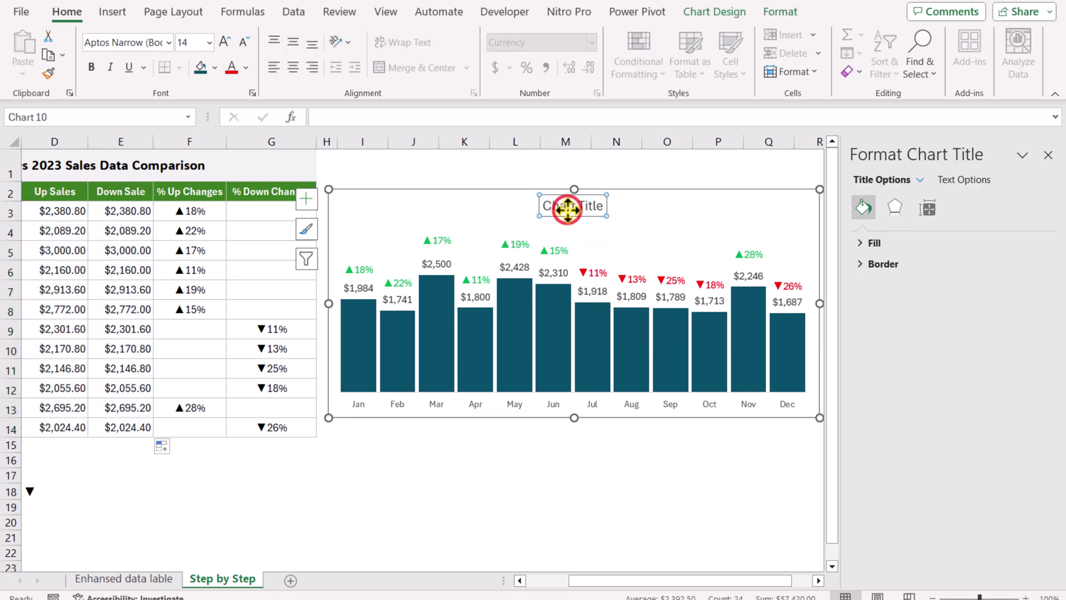
click(446, 118)
text(=)
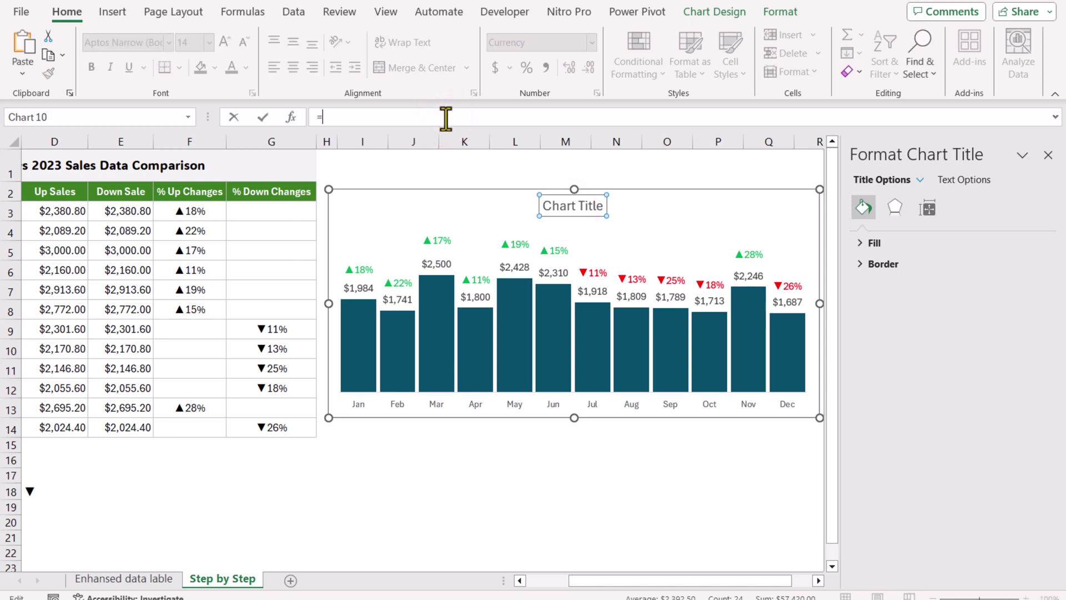
click(201, 165)
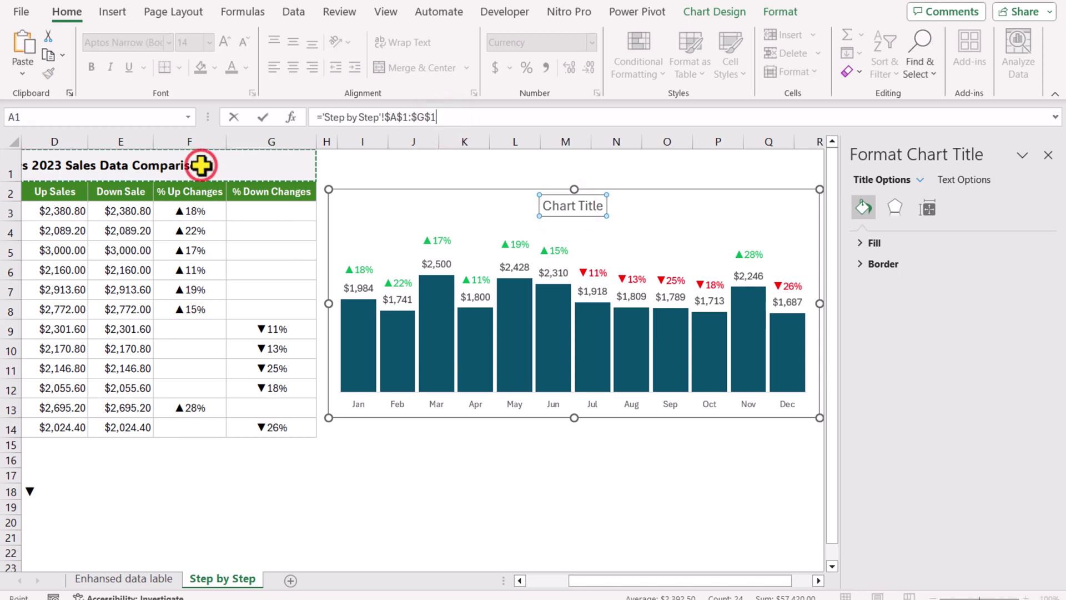
key(Return)
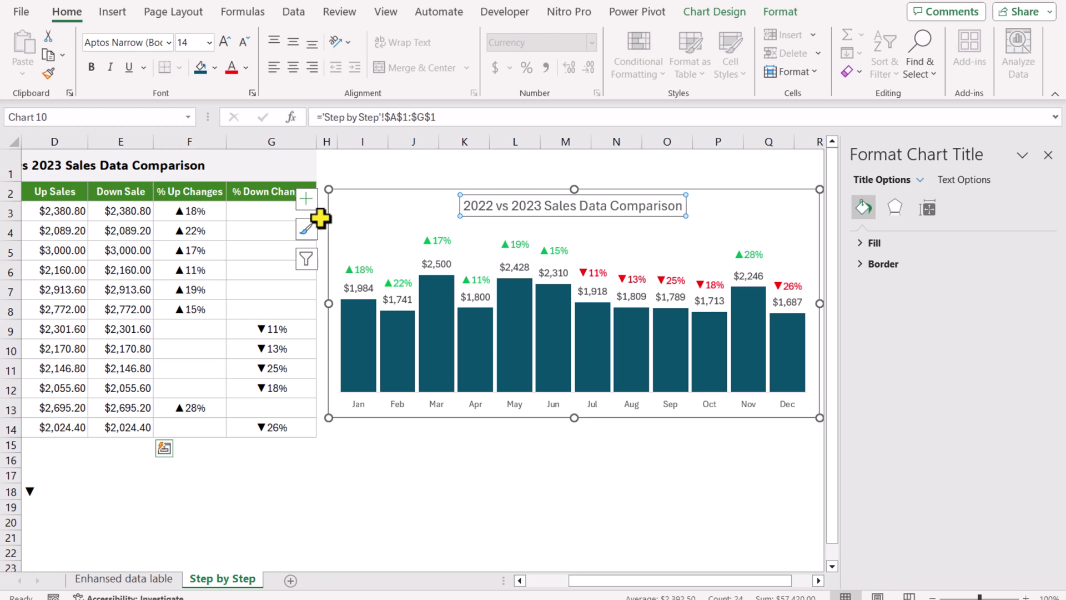